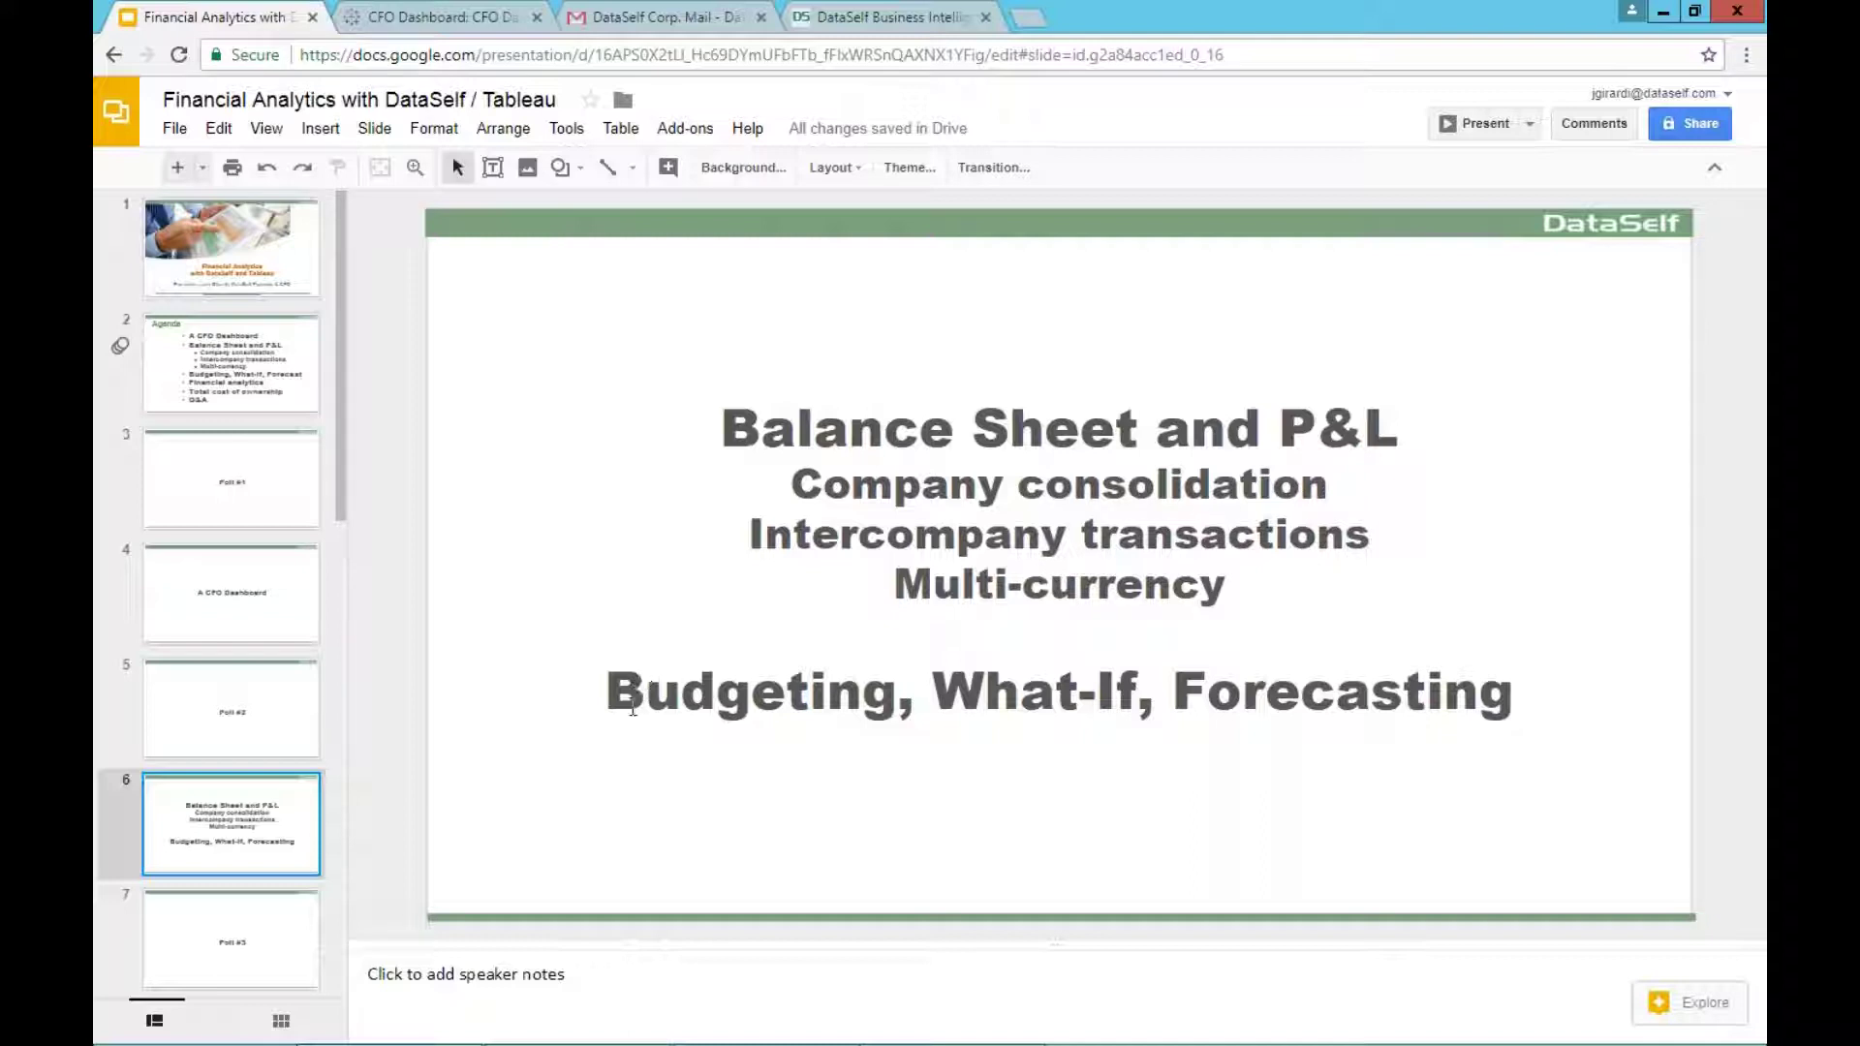
# Select and then deselect the main text block on the Balance Sheet and P&L slide.
pyautogui.click(492, 640)
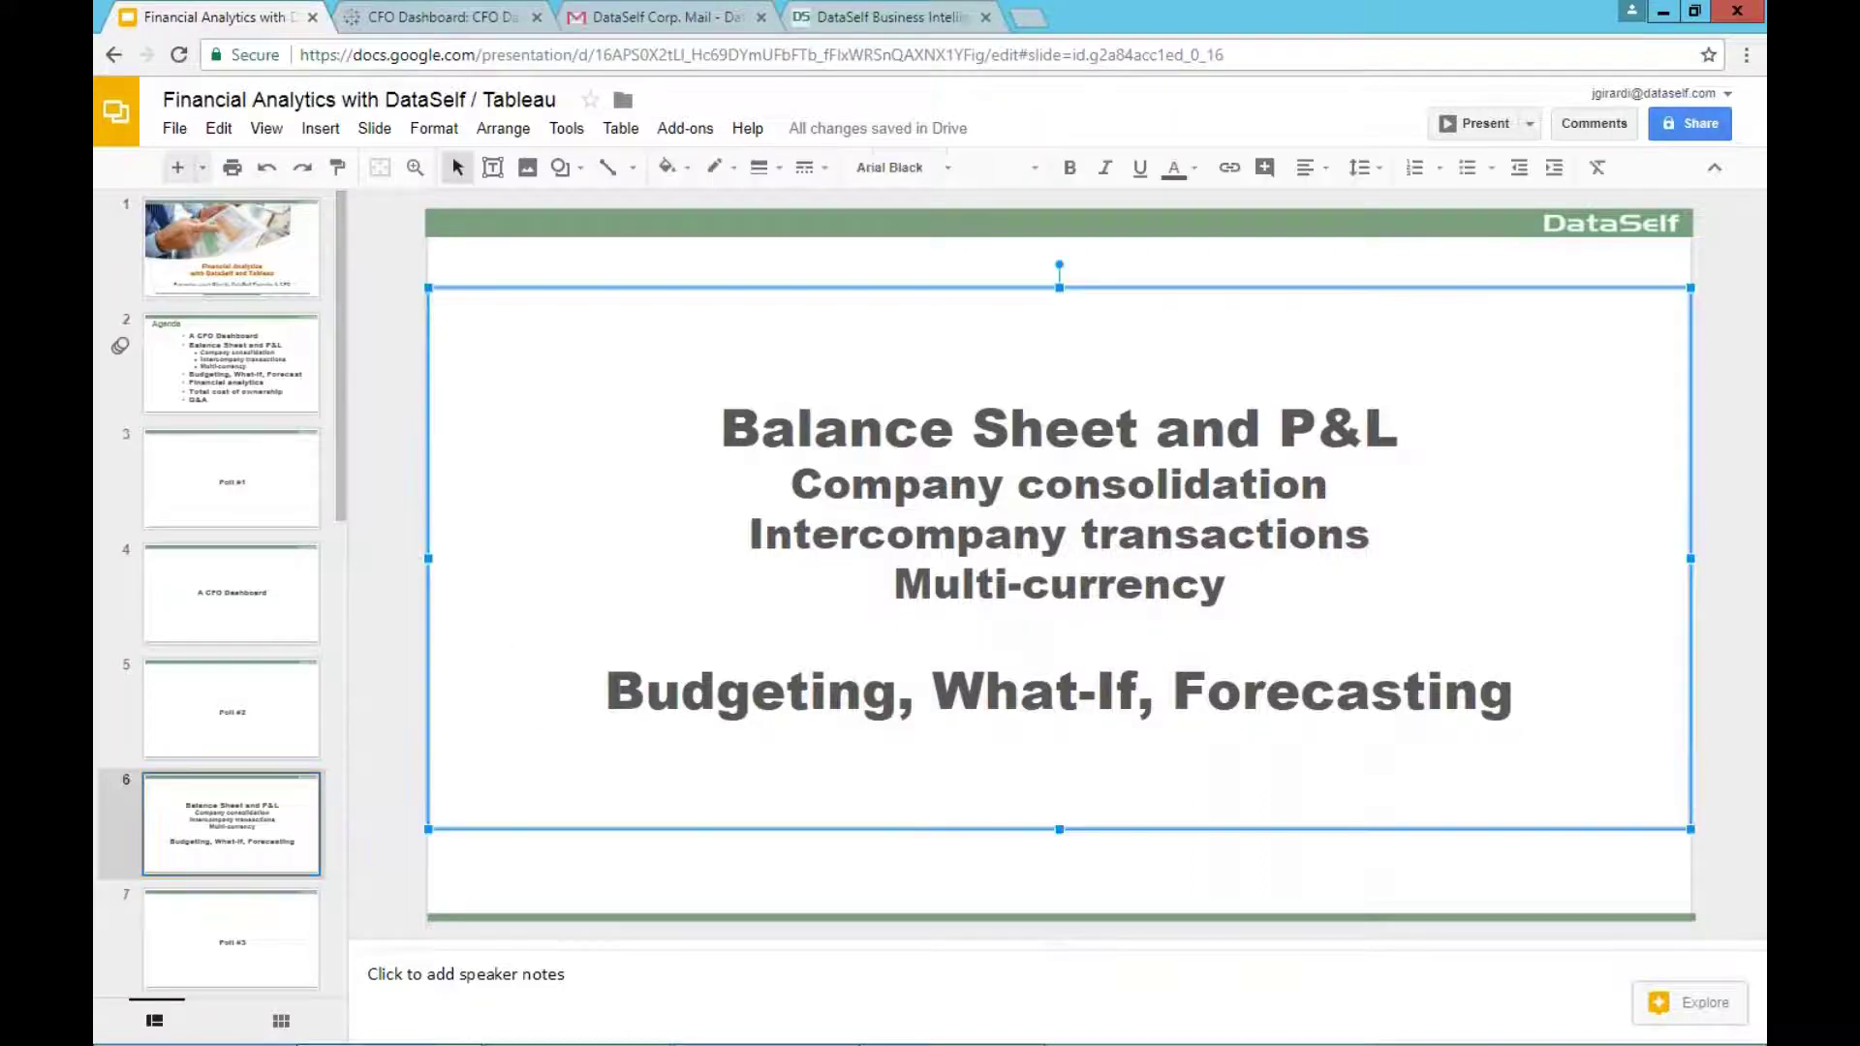
pyautogui.click(401, 612)
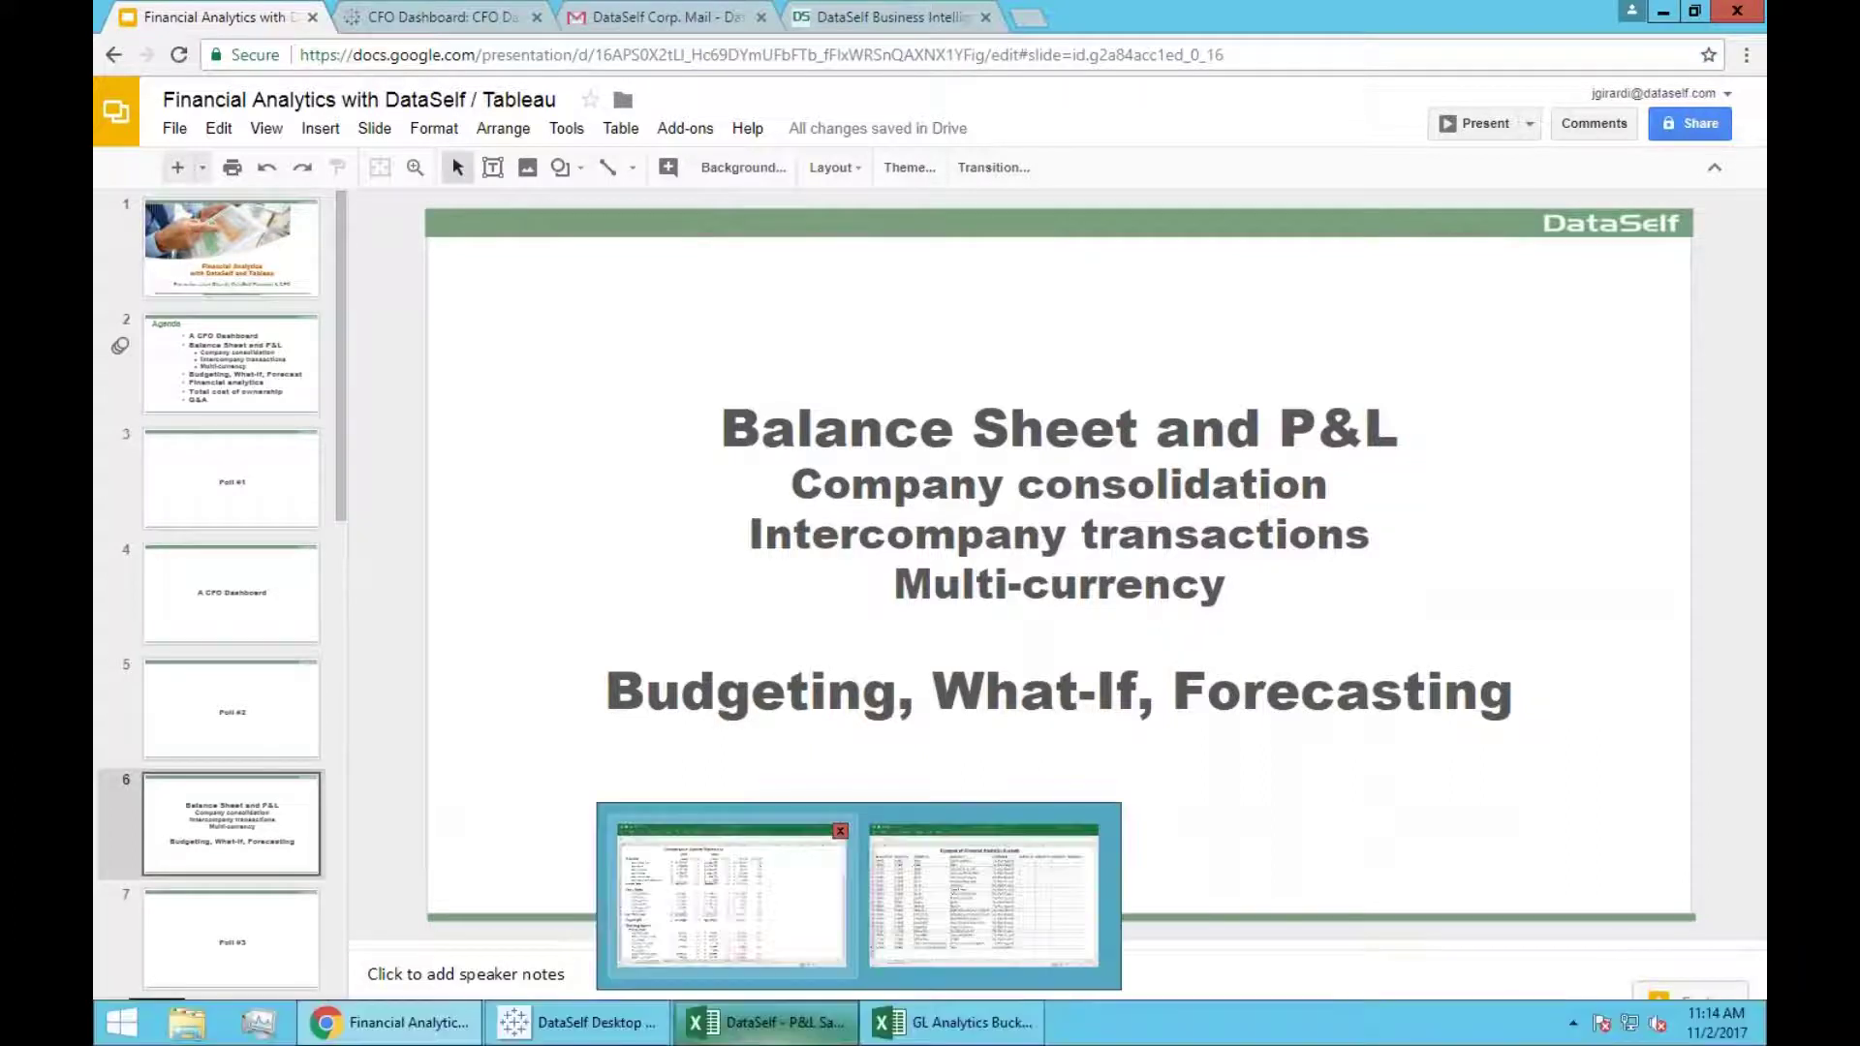
# Bring the DataSelf - P&L Sample workbook forward and show its Budgeted P&L sheet.
pyautogui.click(754, 1040)
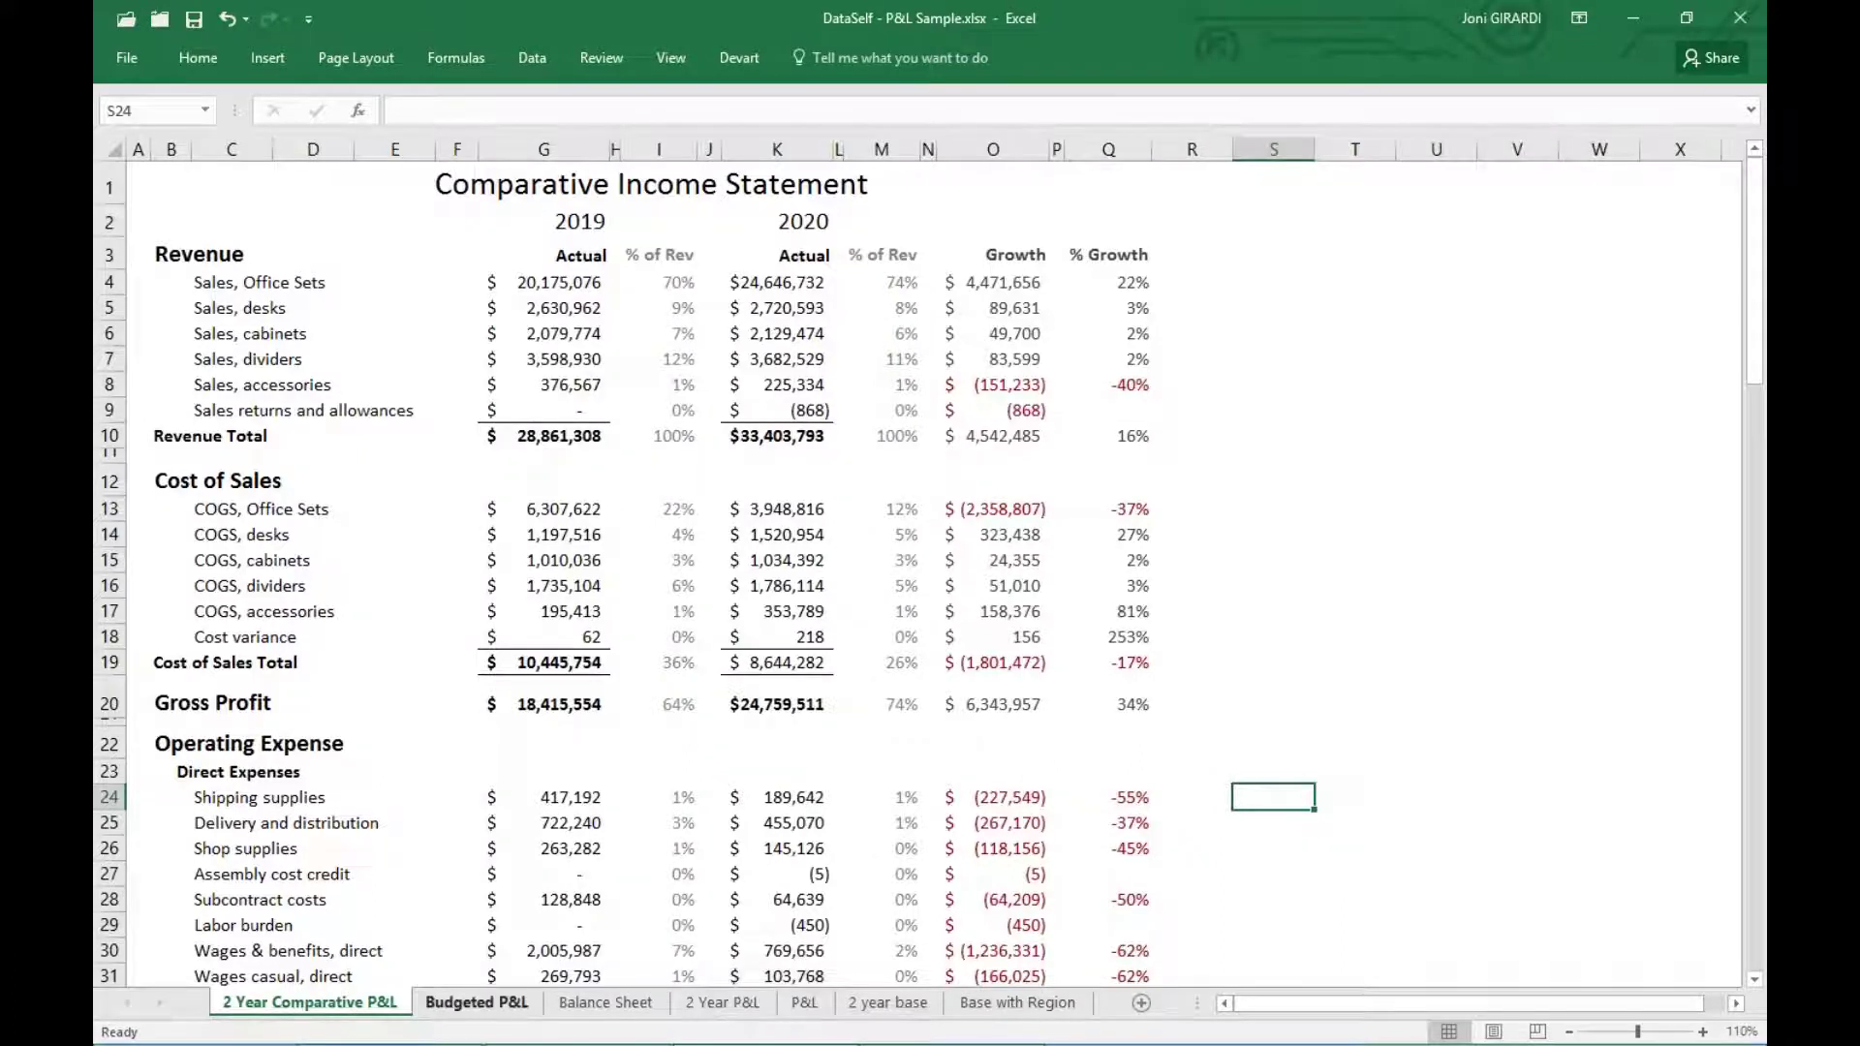
pyautogui.click(477, 1002)
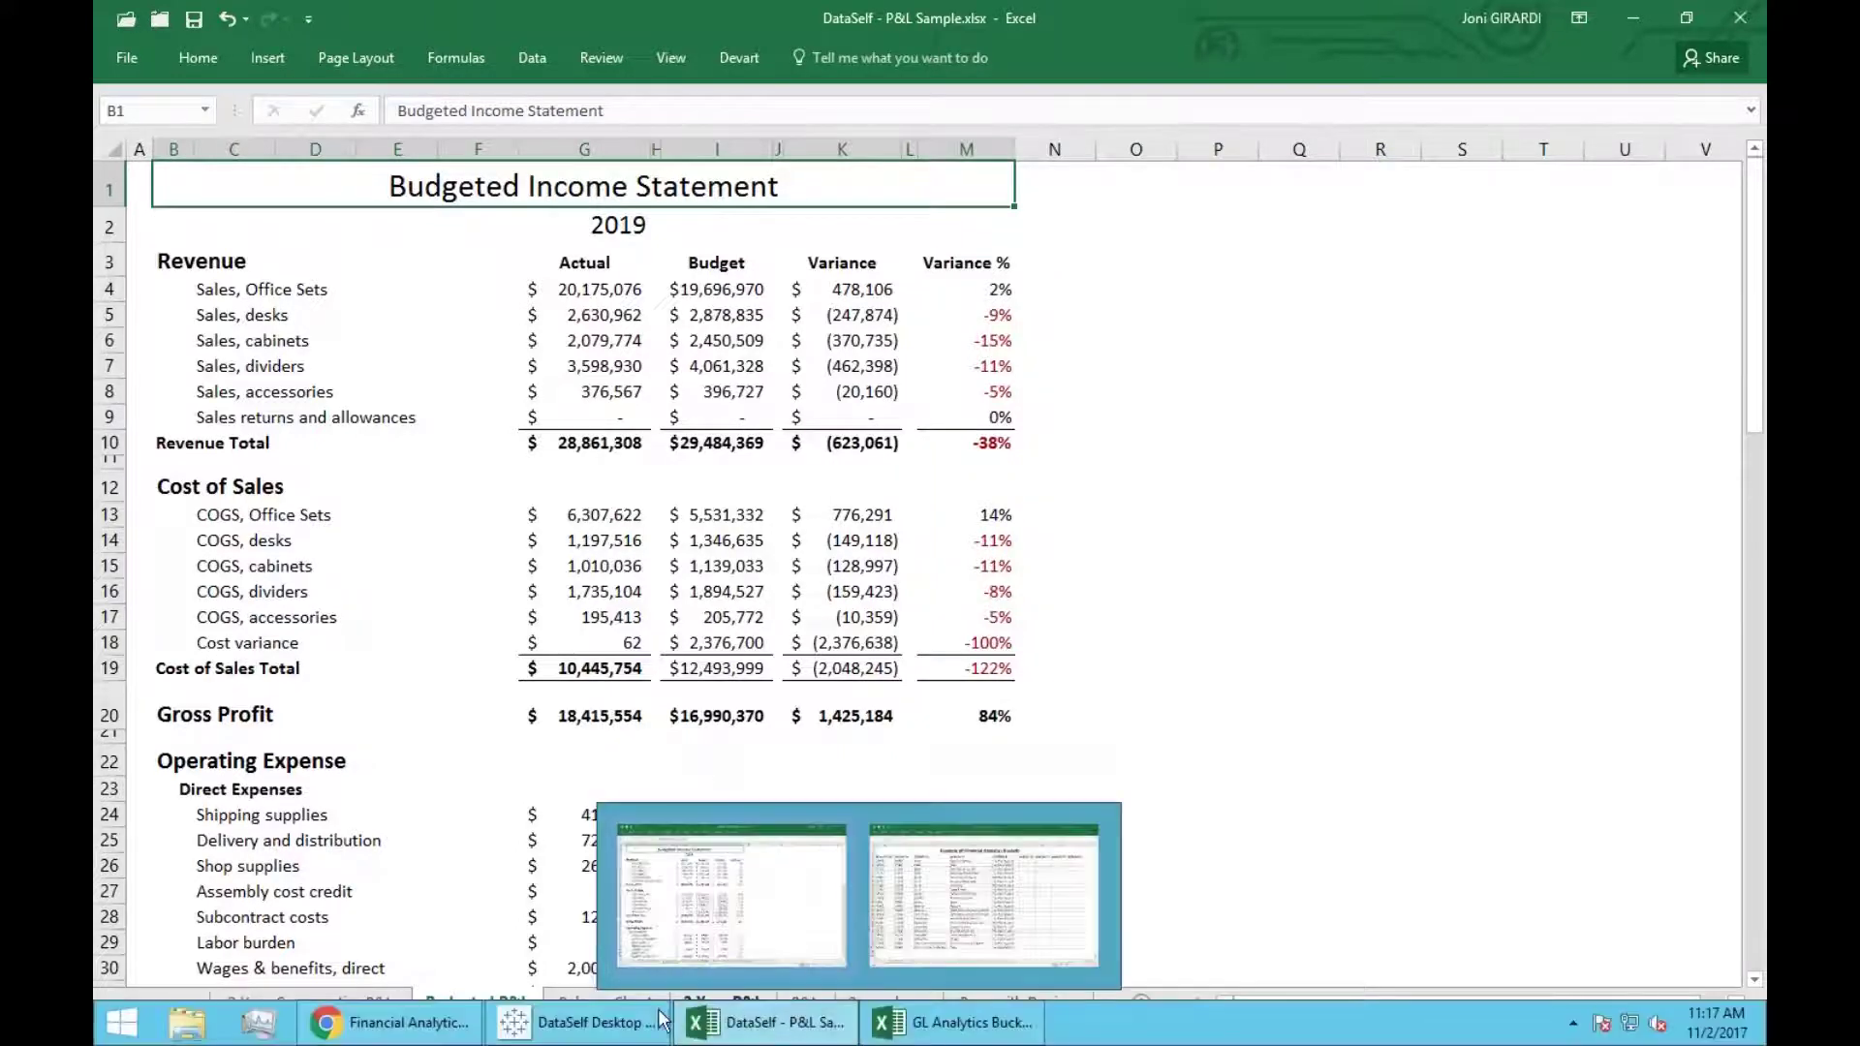
# Finish reviewing the 2019 Budgeted Income Statement's Gross Profit, actual versus budget.
pyautogui.moveTo(661, 1019)
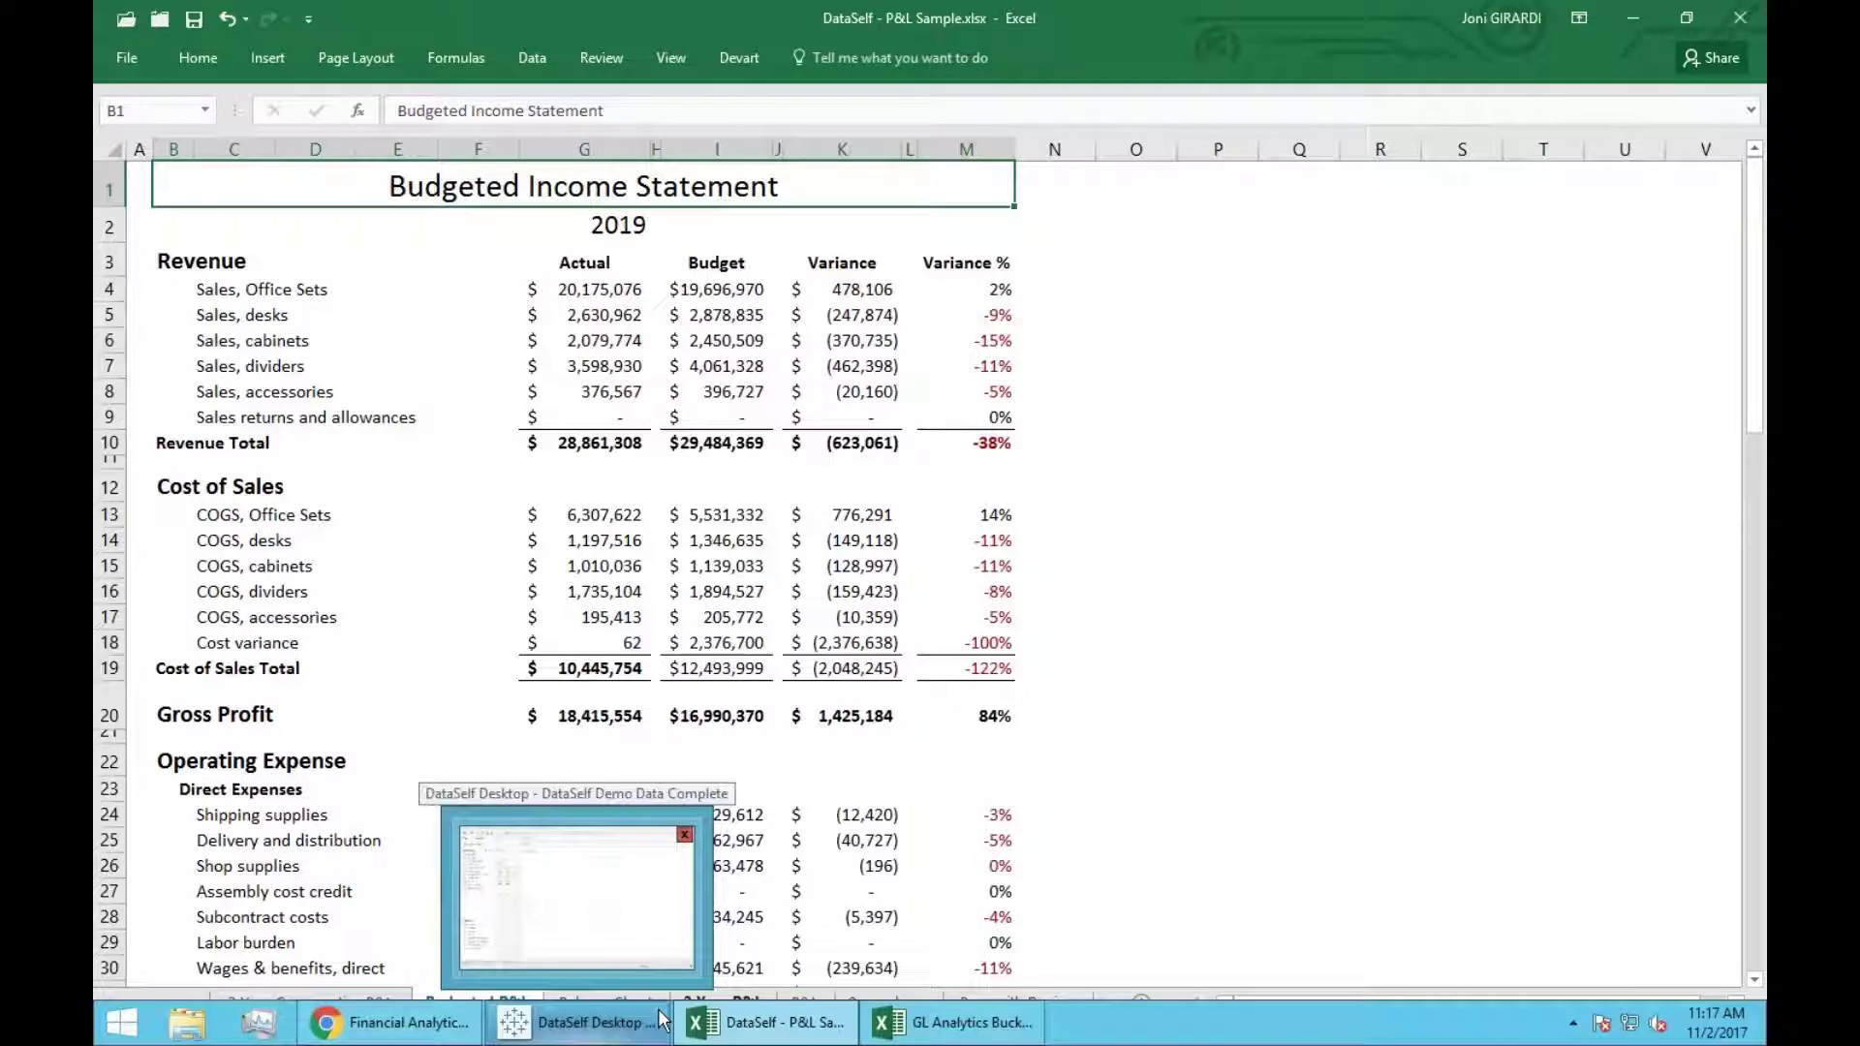
# Return briefly to the slide deck, then bring up the Tableau CFO Dashboard in the browser.
pyautogui.click(466, 1033)
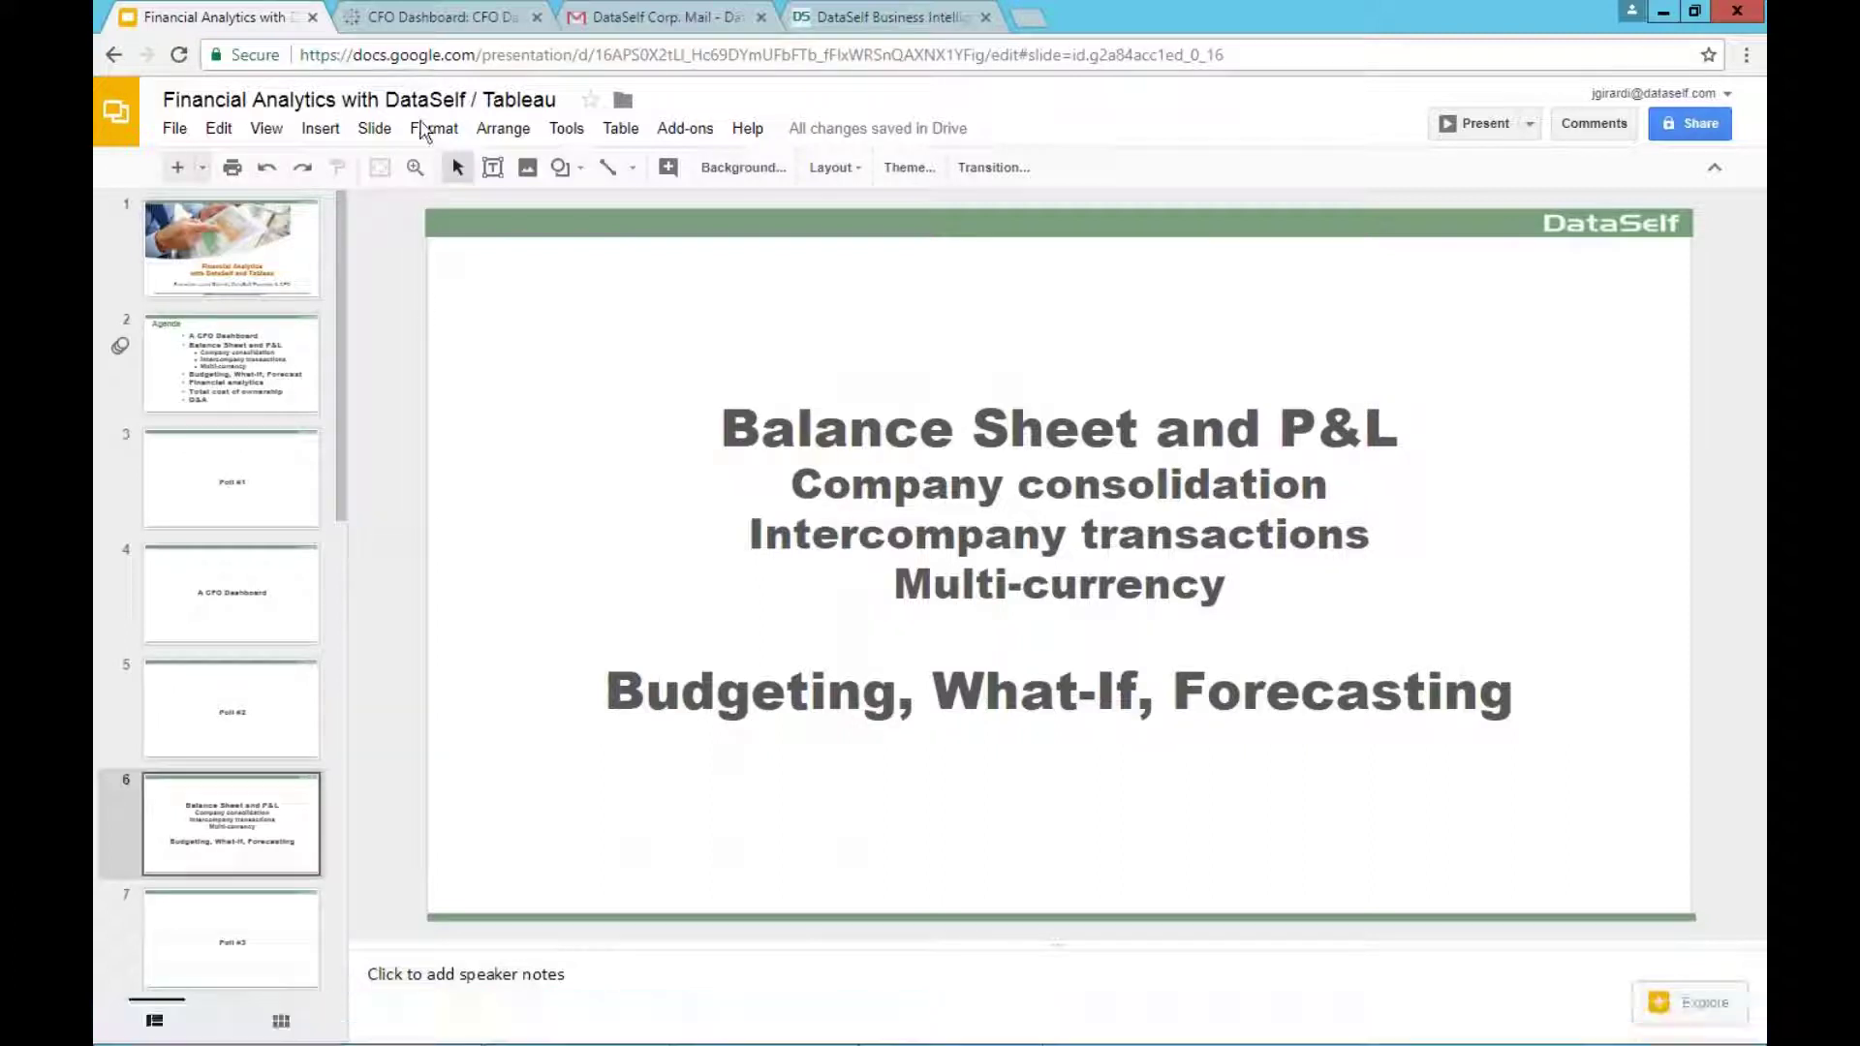
pyautogui.click(426, 16)
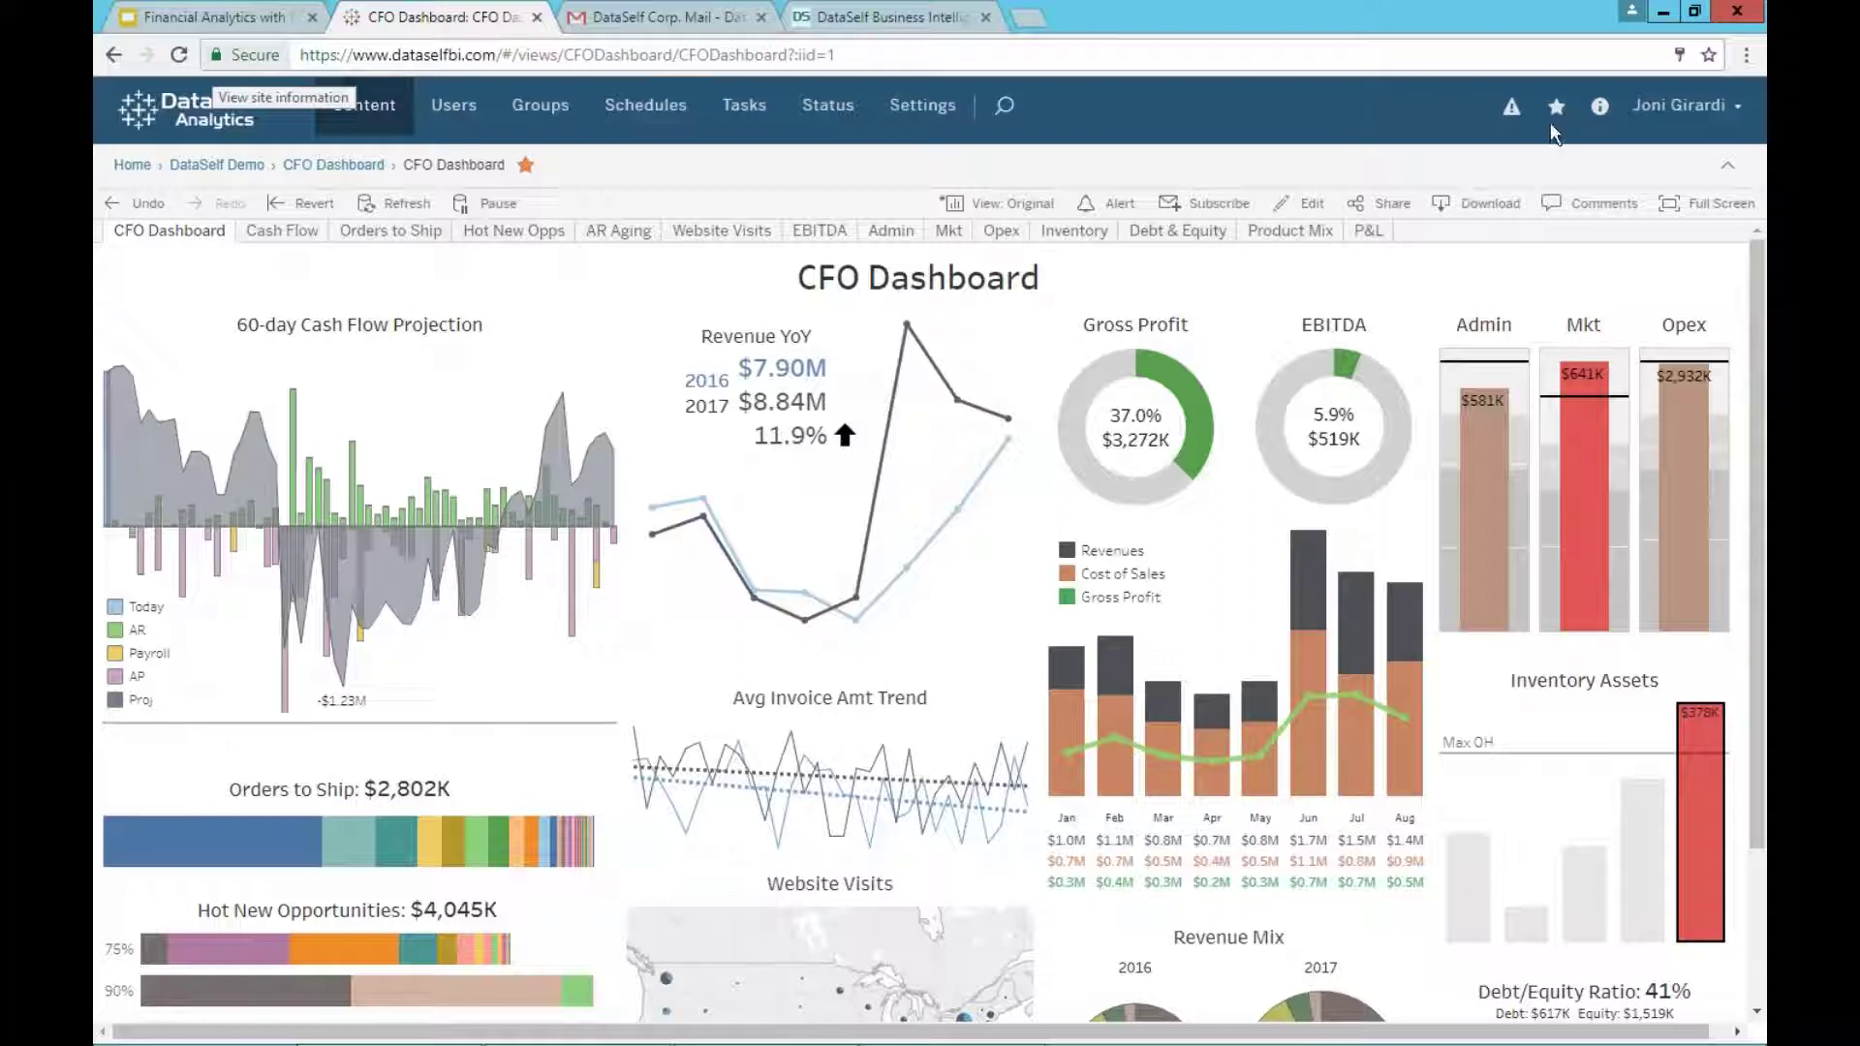
# Open the P&L This Year view from the Favorites list.
pyautogui.click(1556, 108)
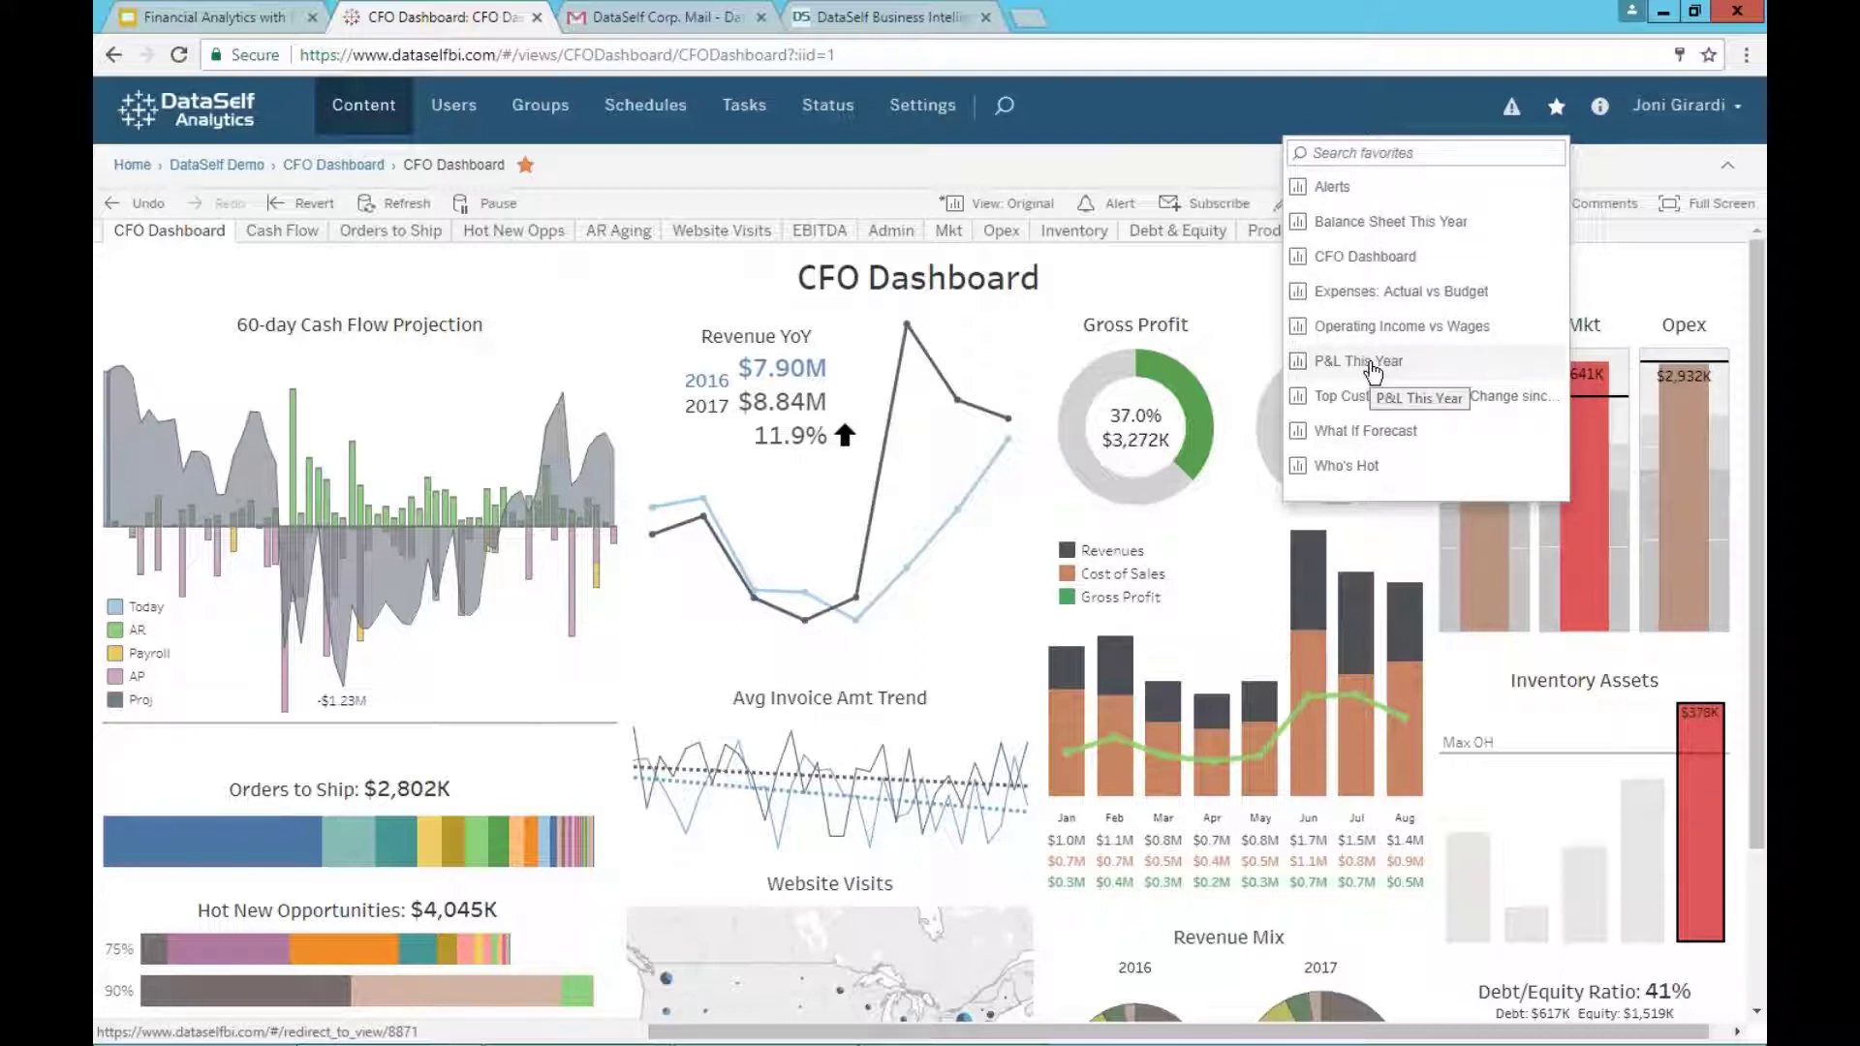
pyautogui.click(1371, 365)
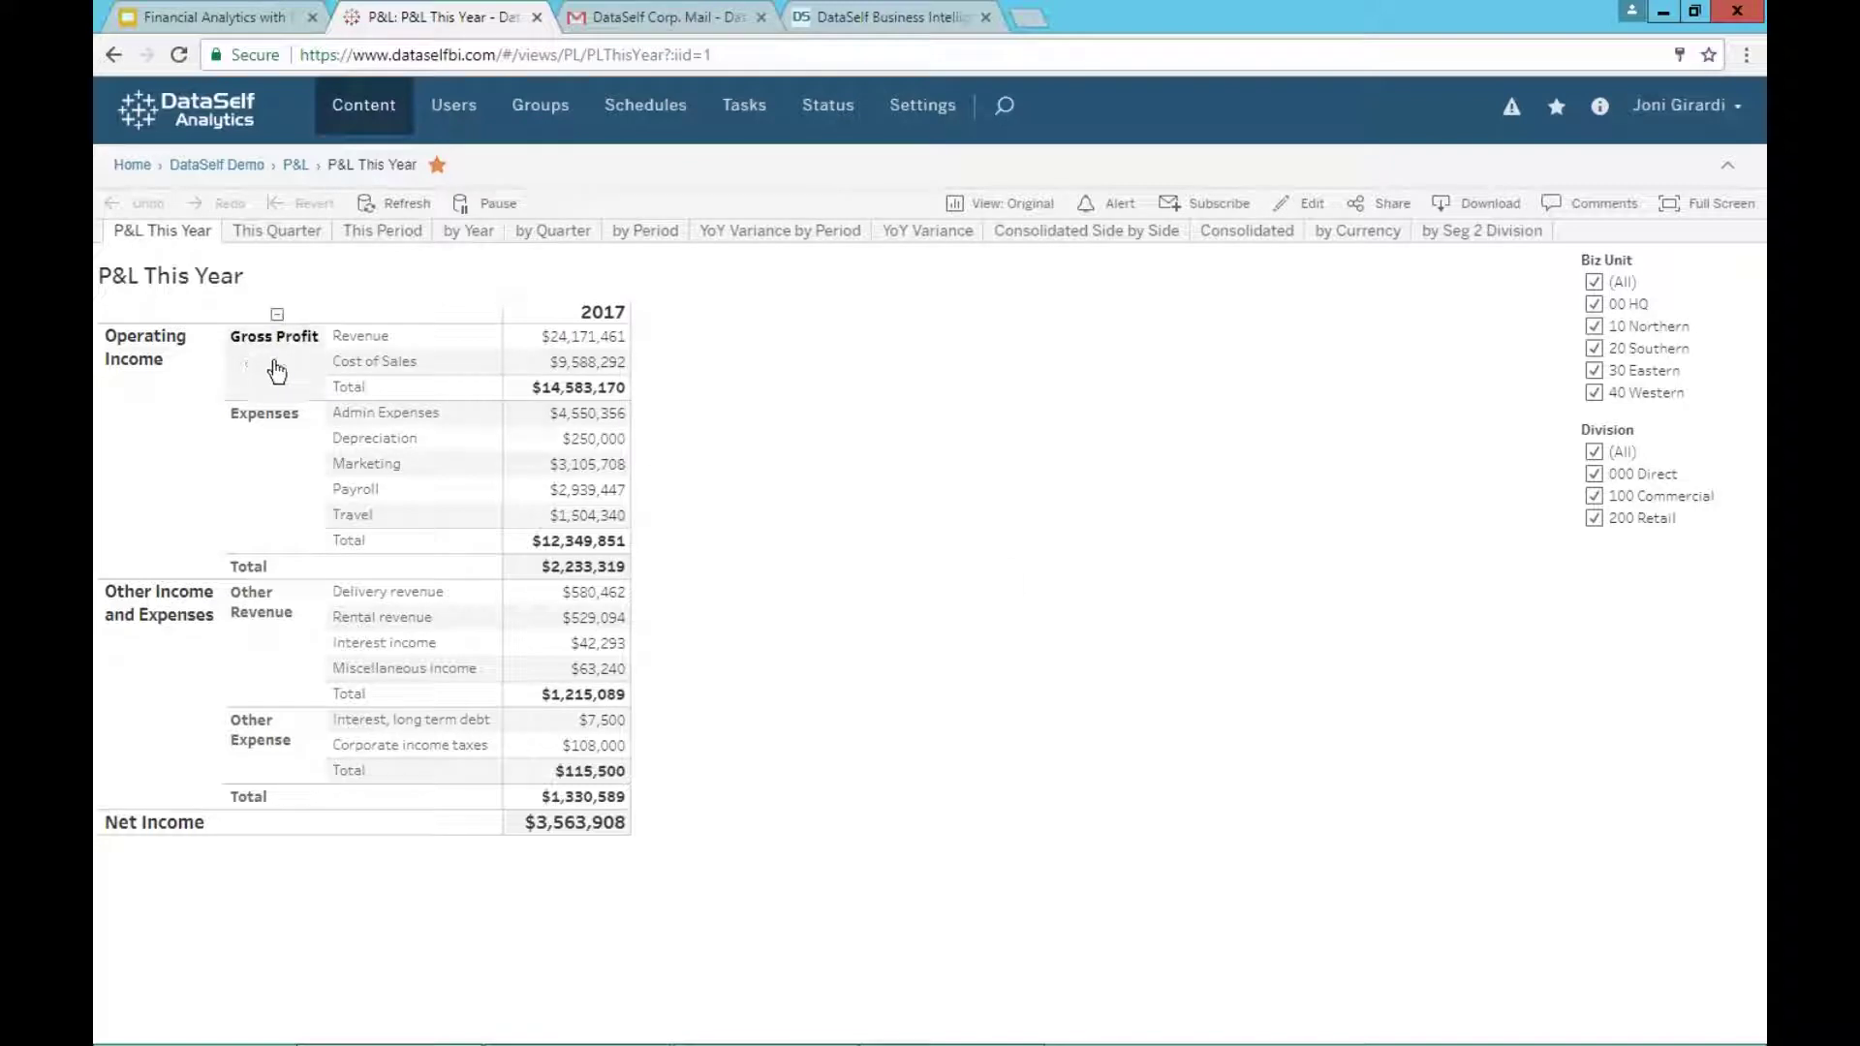
pyautogui.moveTo(553, 397)
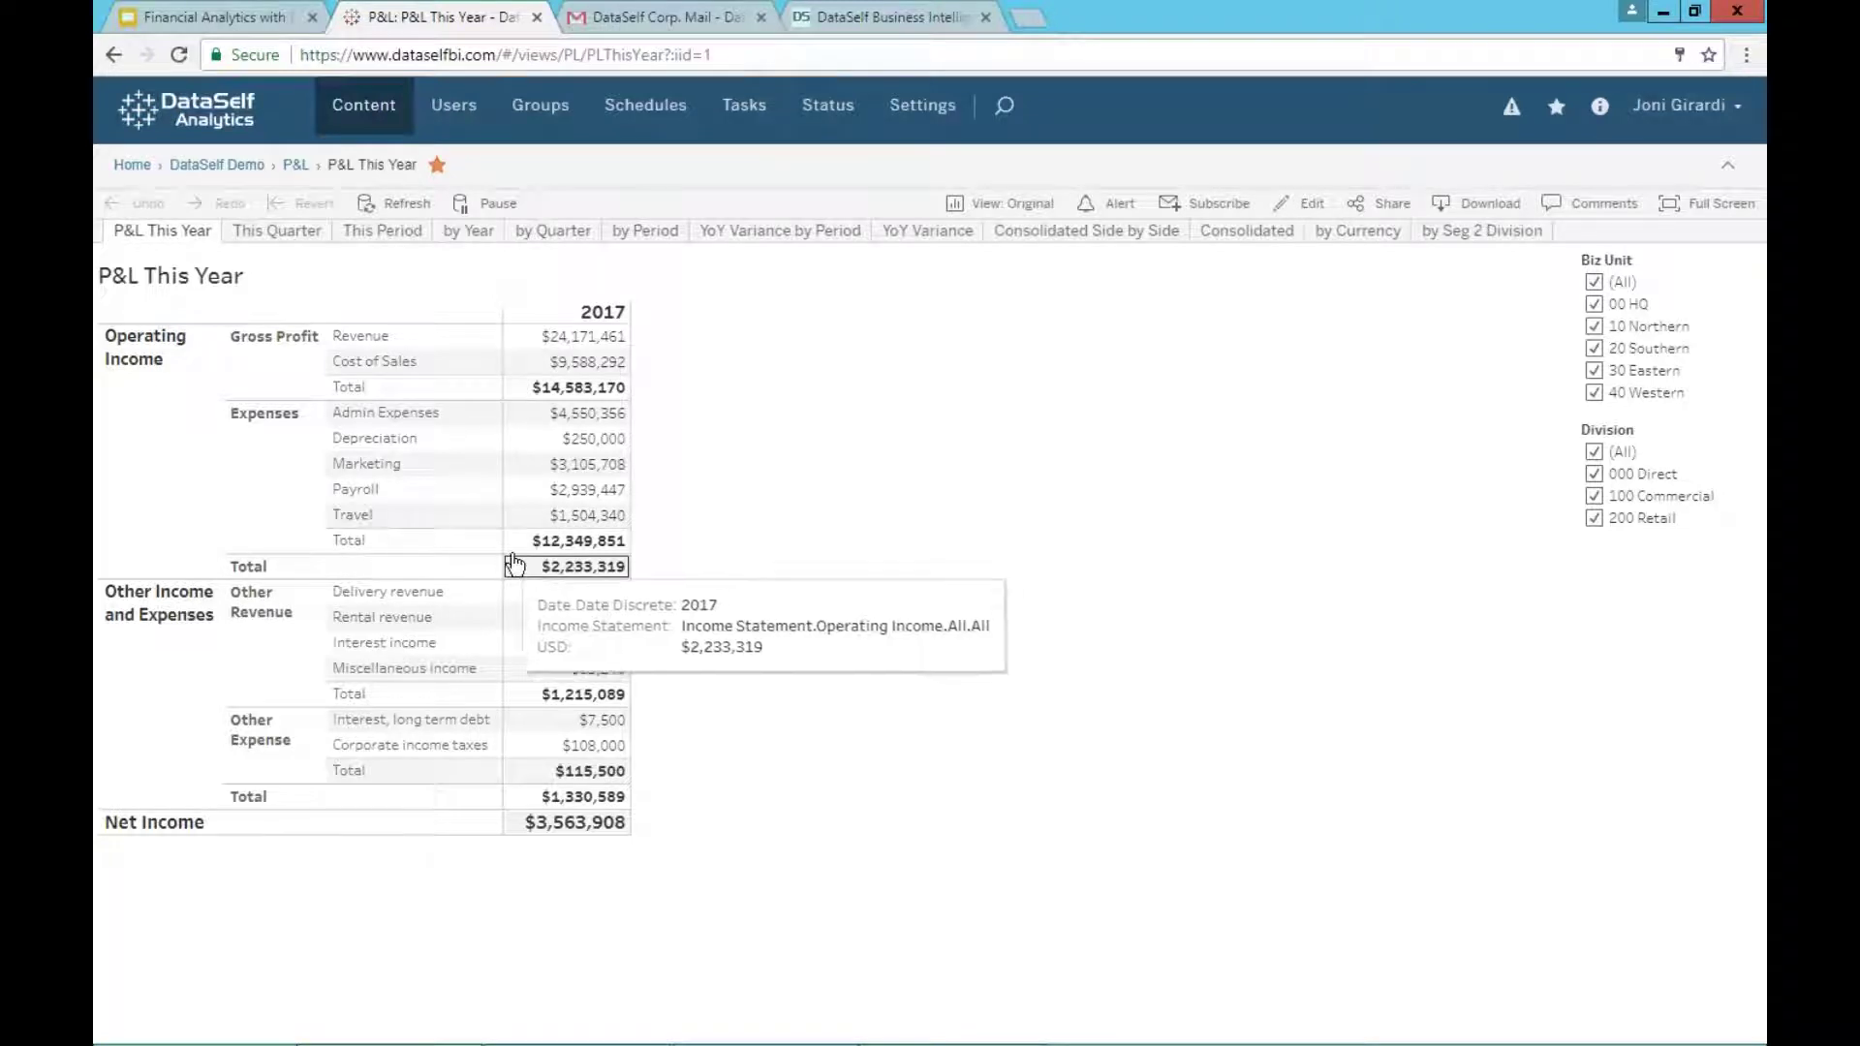
pyautogui.moveTo(388, 559)
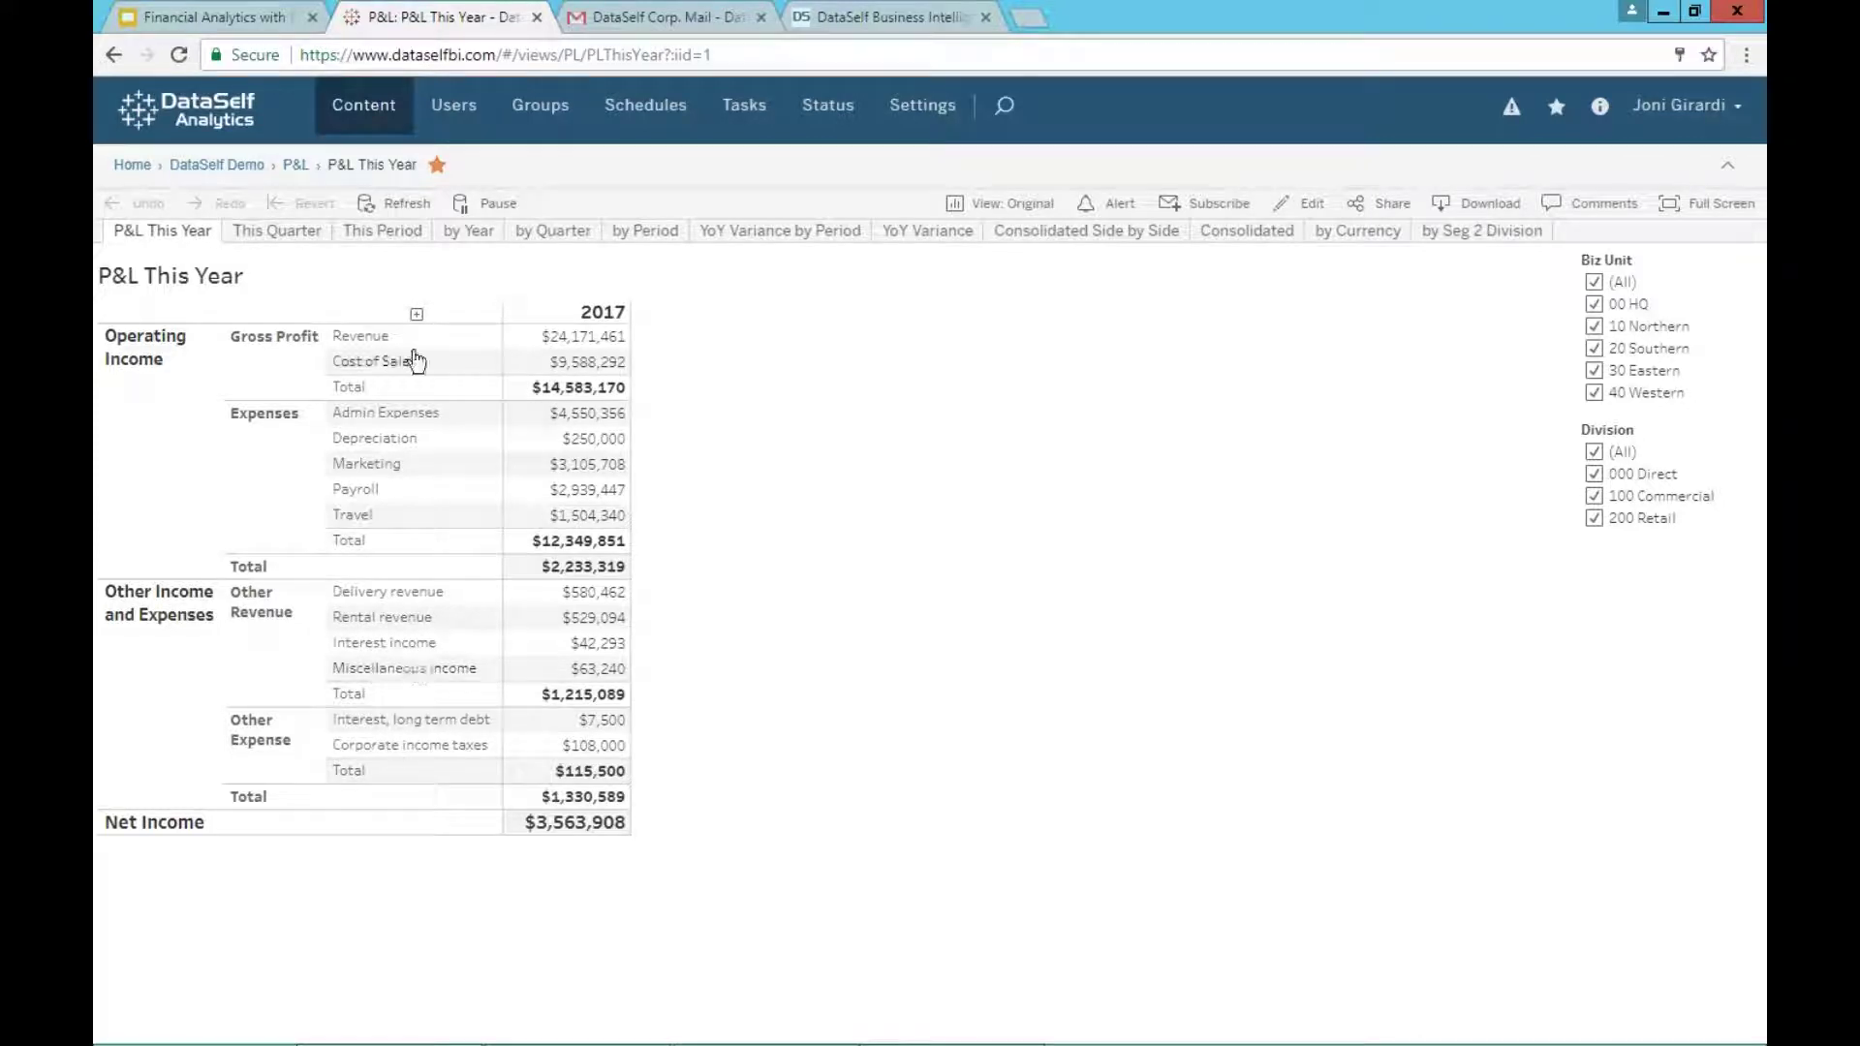
# Drill the P&L down to individual accounts, try quarterly and monthly columns, then collapse to 2017.
pyautogui.click(416, 314)
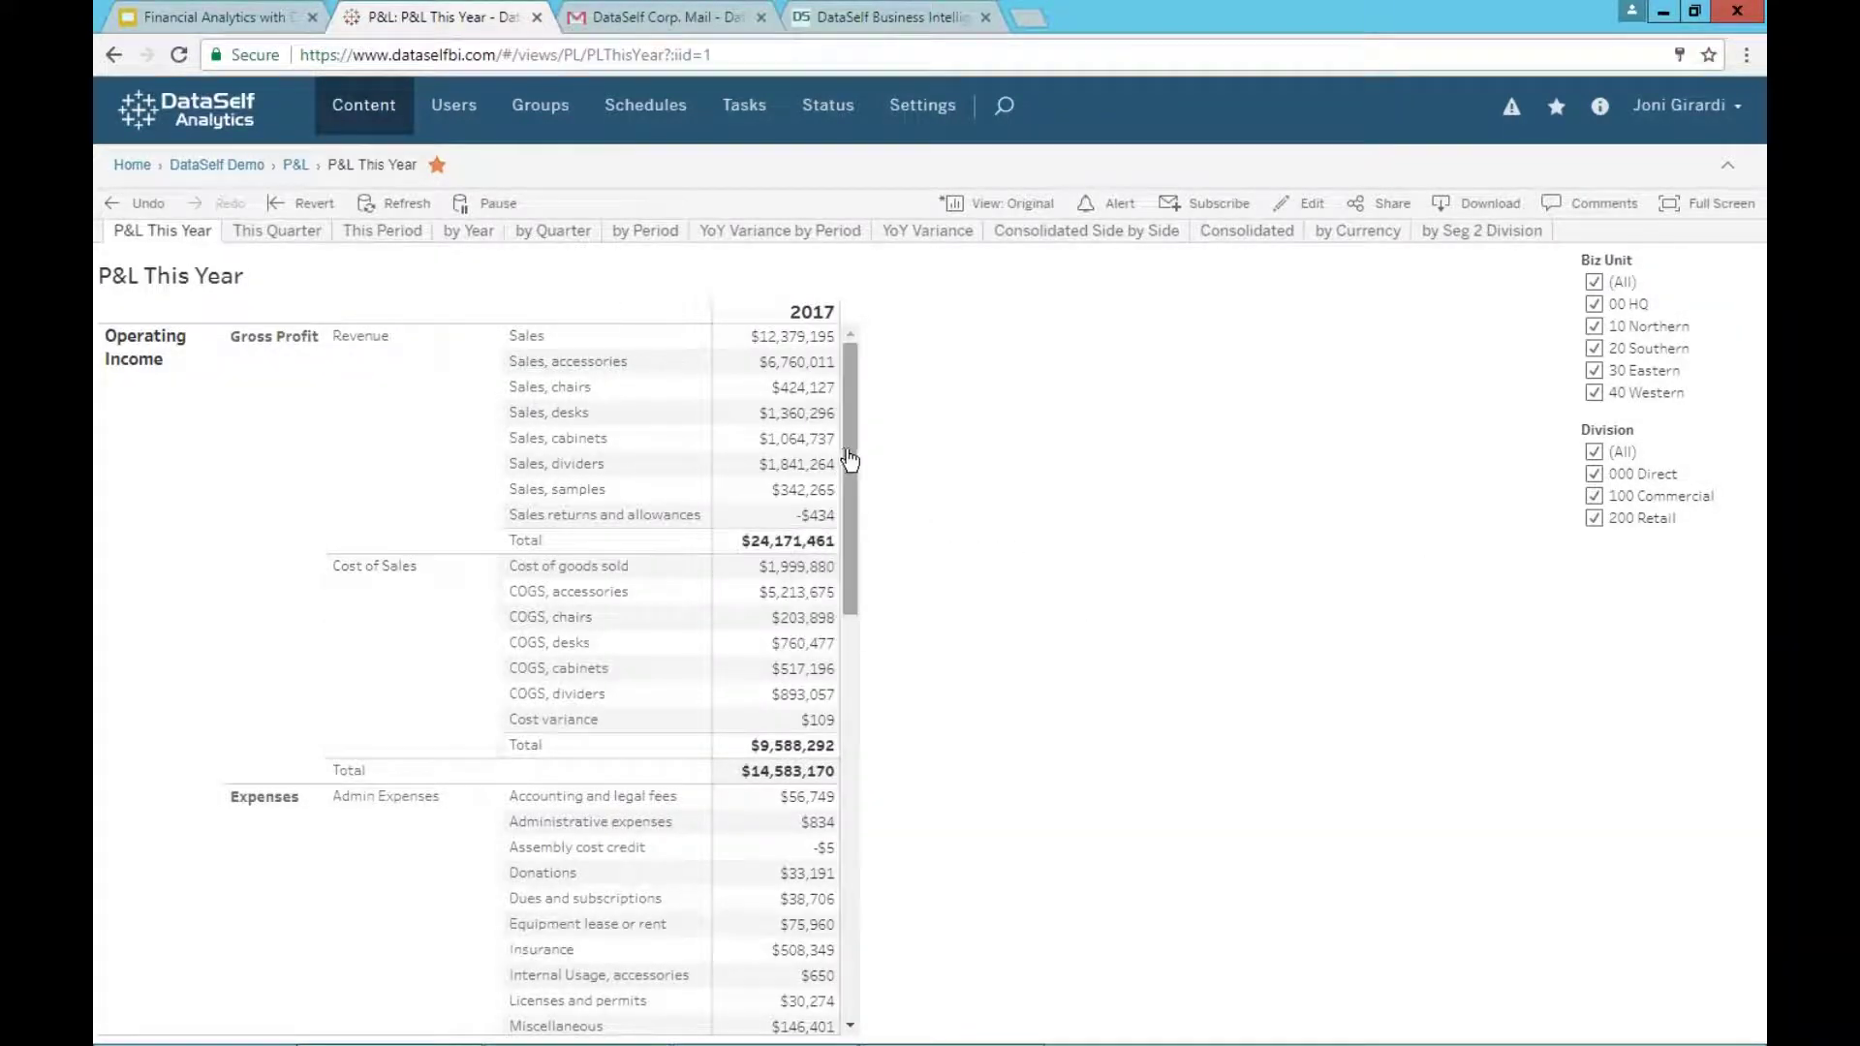
pyautogui.scroll(-5, 852, 467)
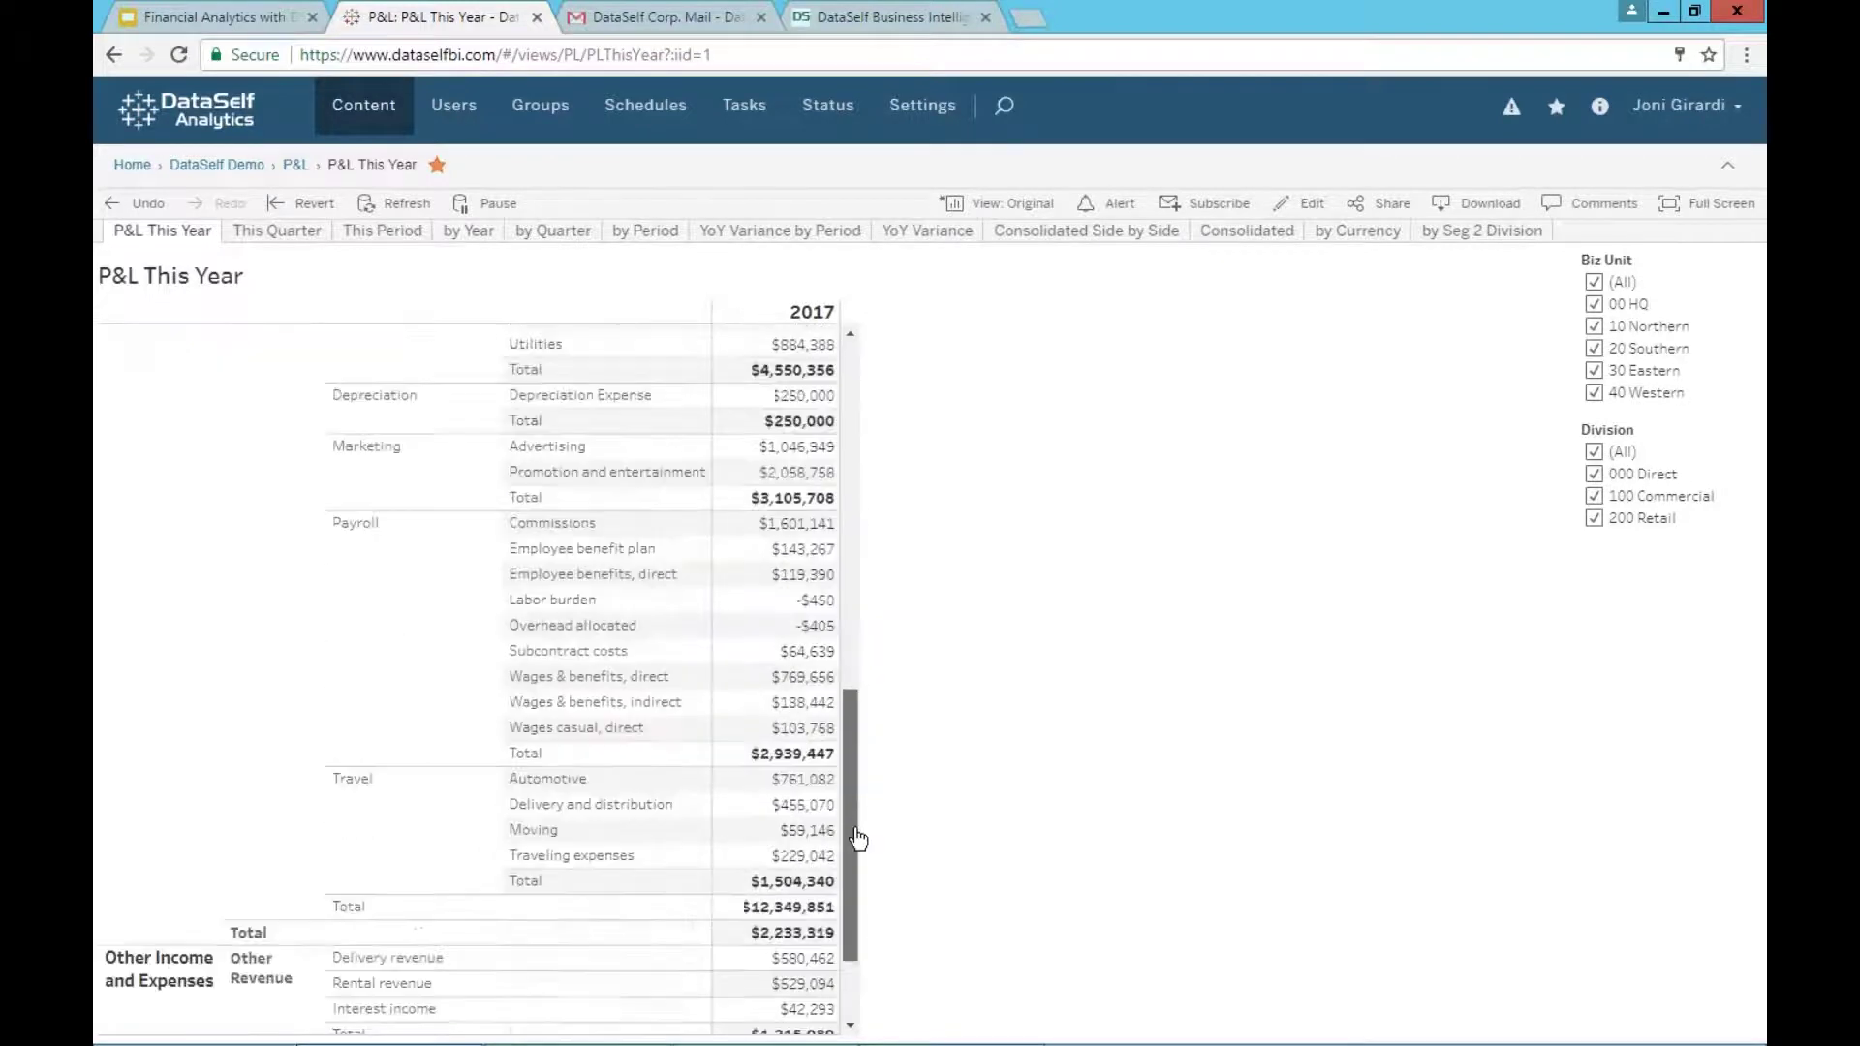
pyautogui.scroll(5, 835, 483)
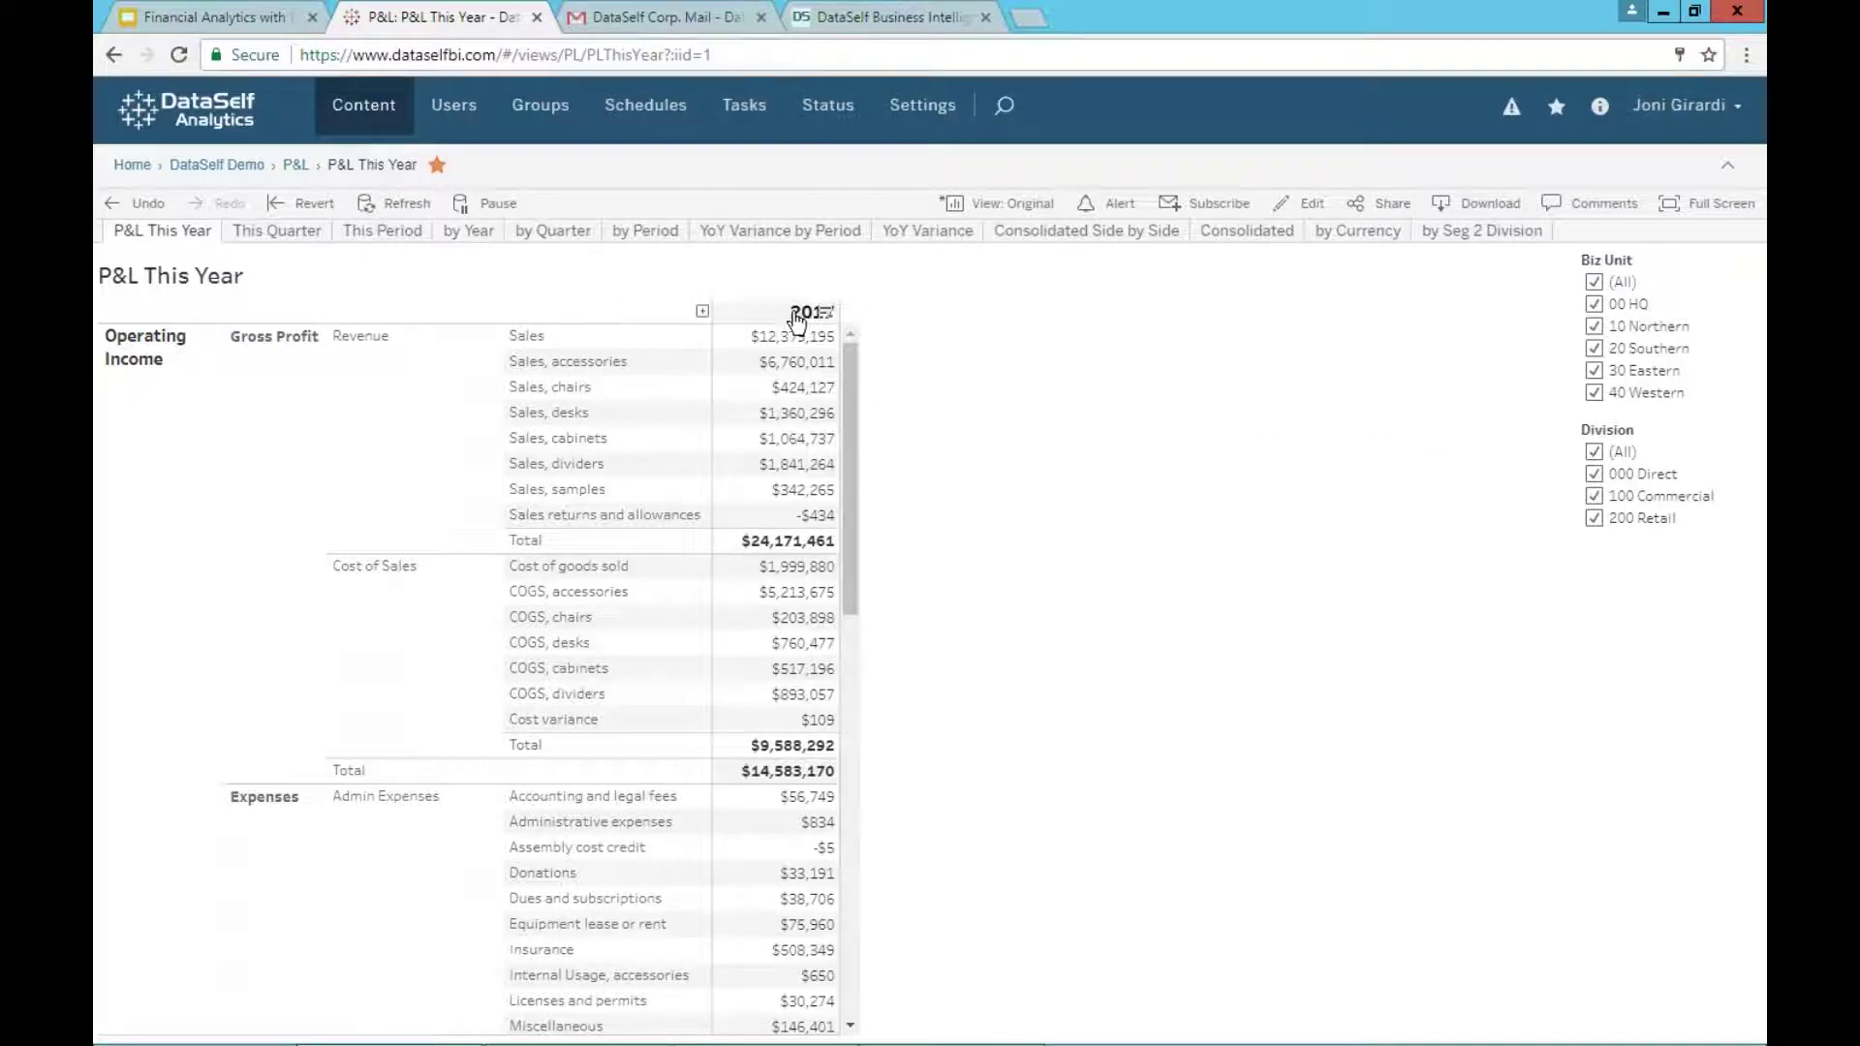
pyautogui.click(702, 311)
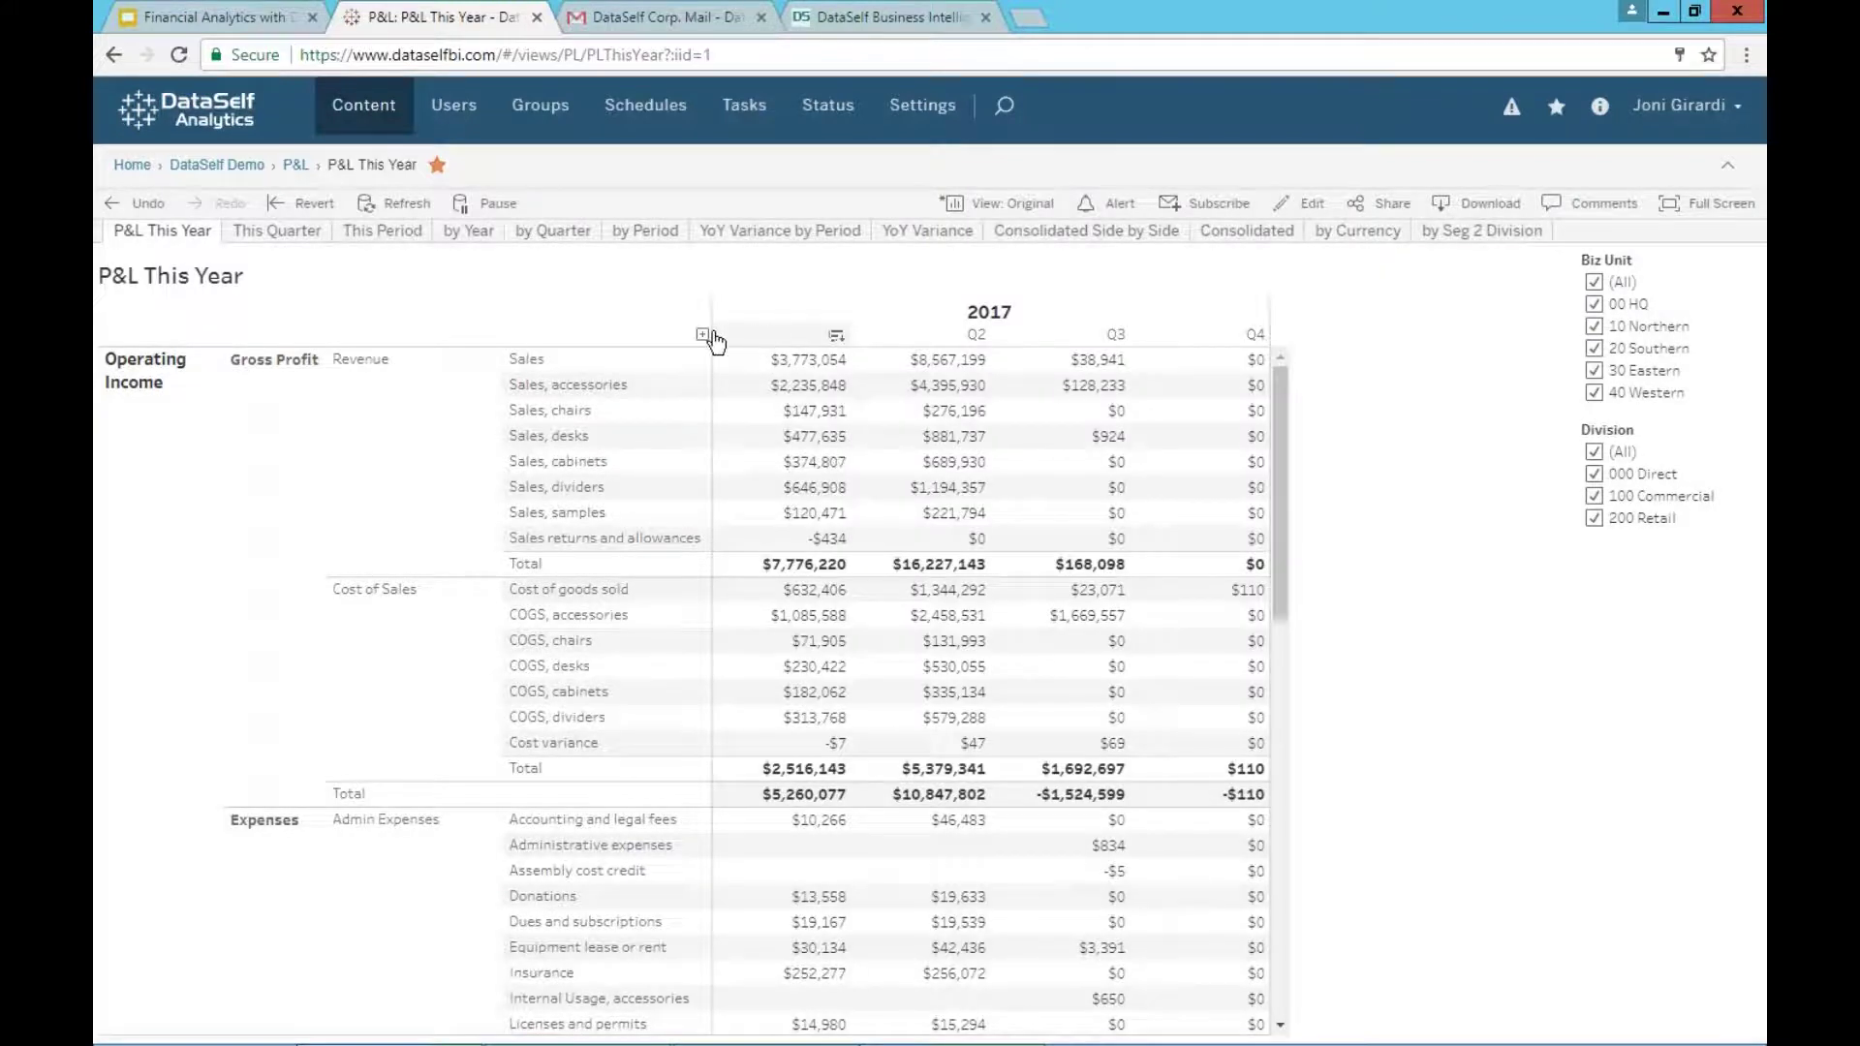
pyautogui.click(702, 334)
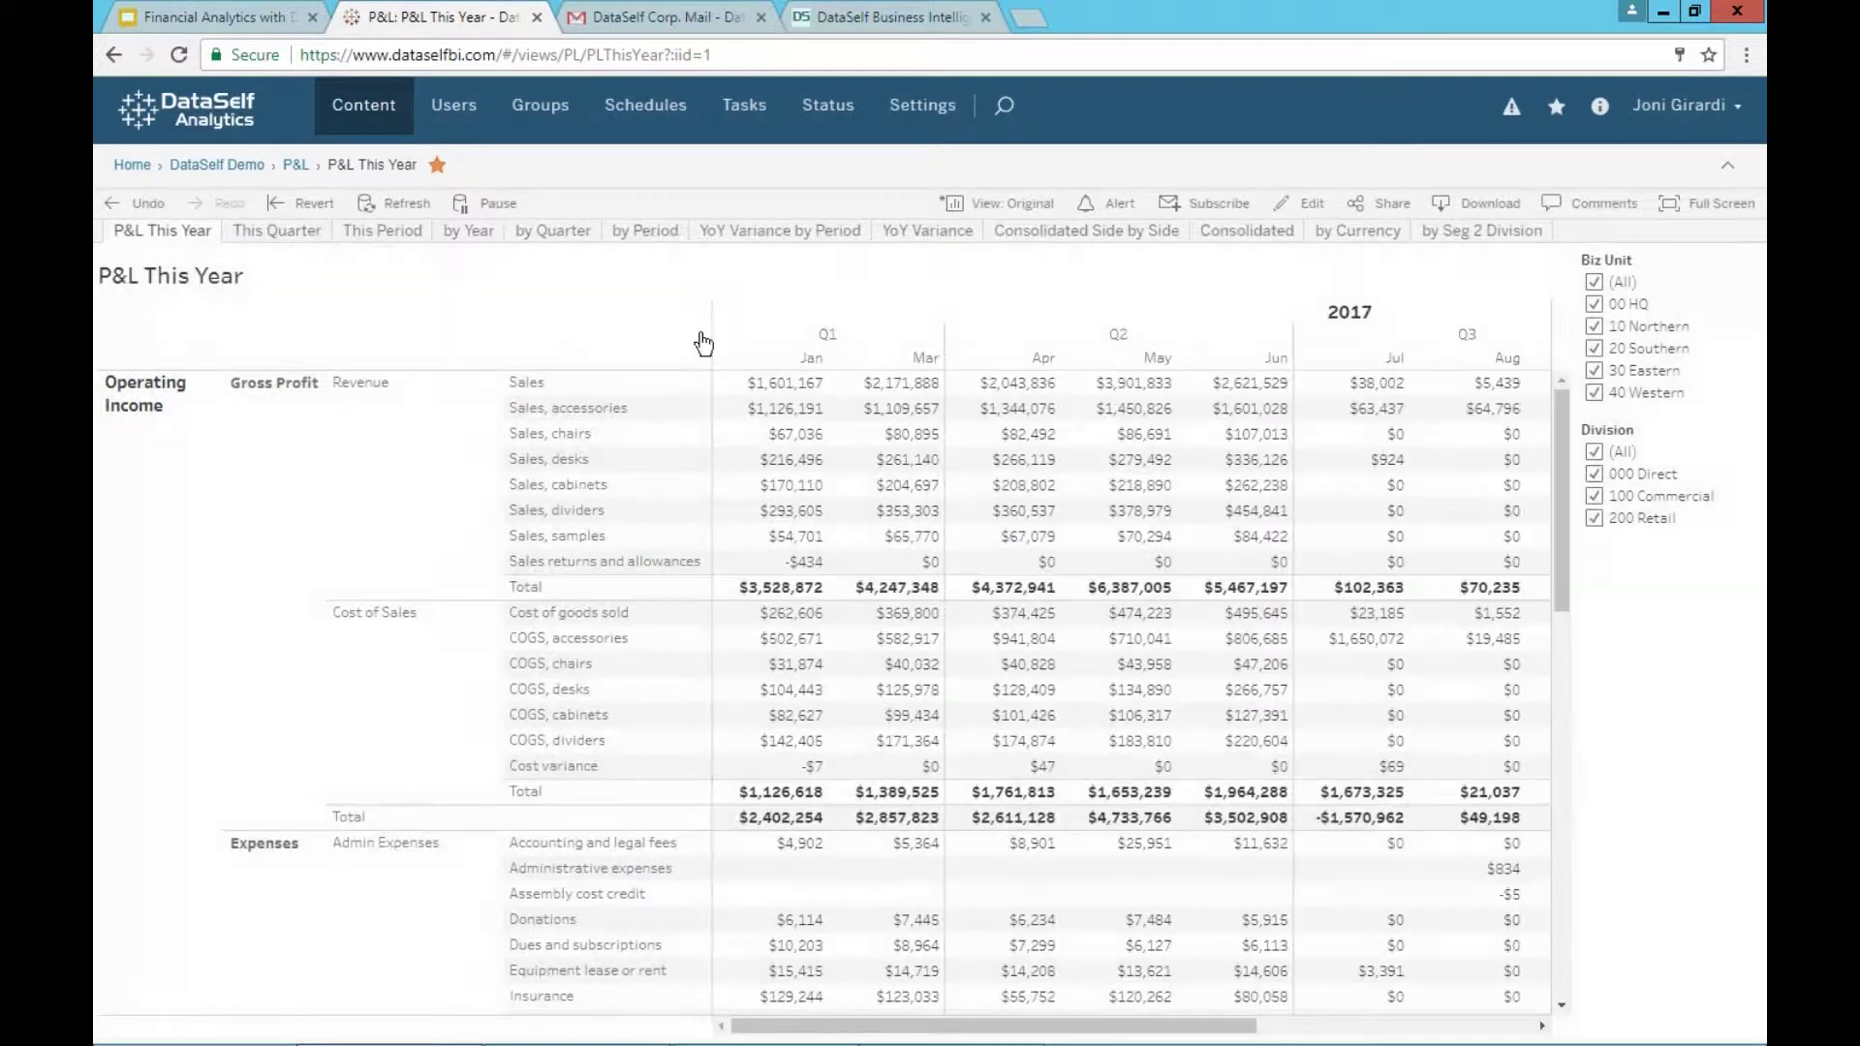
pyautogui.click(703, 313)
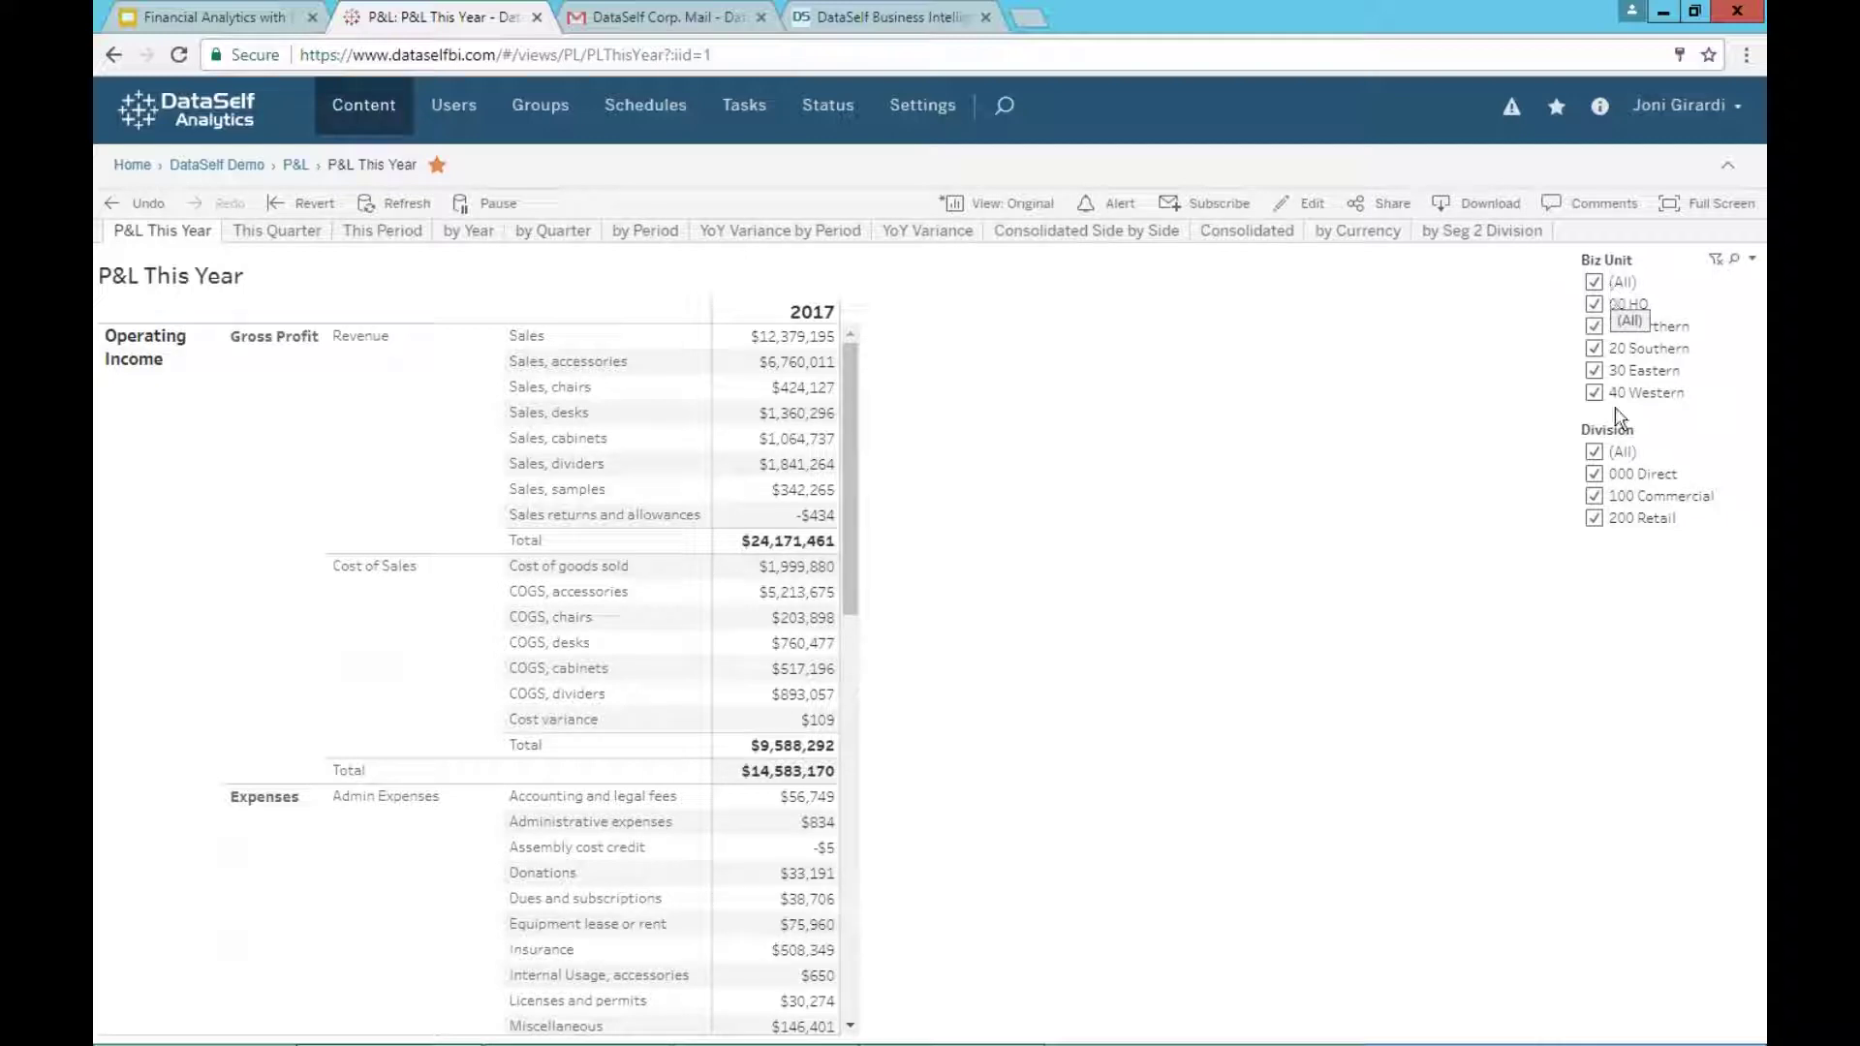
# Uncheck 10 Northern, 40 Western, 30 Eastern and 20 Southern in the Biz Unit filter.
pyautogui.click(1594, 326)
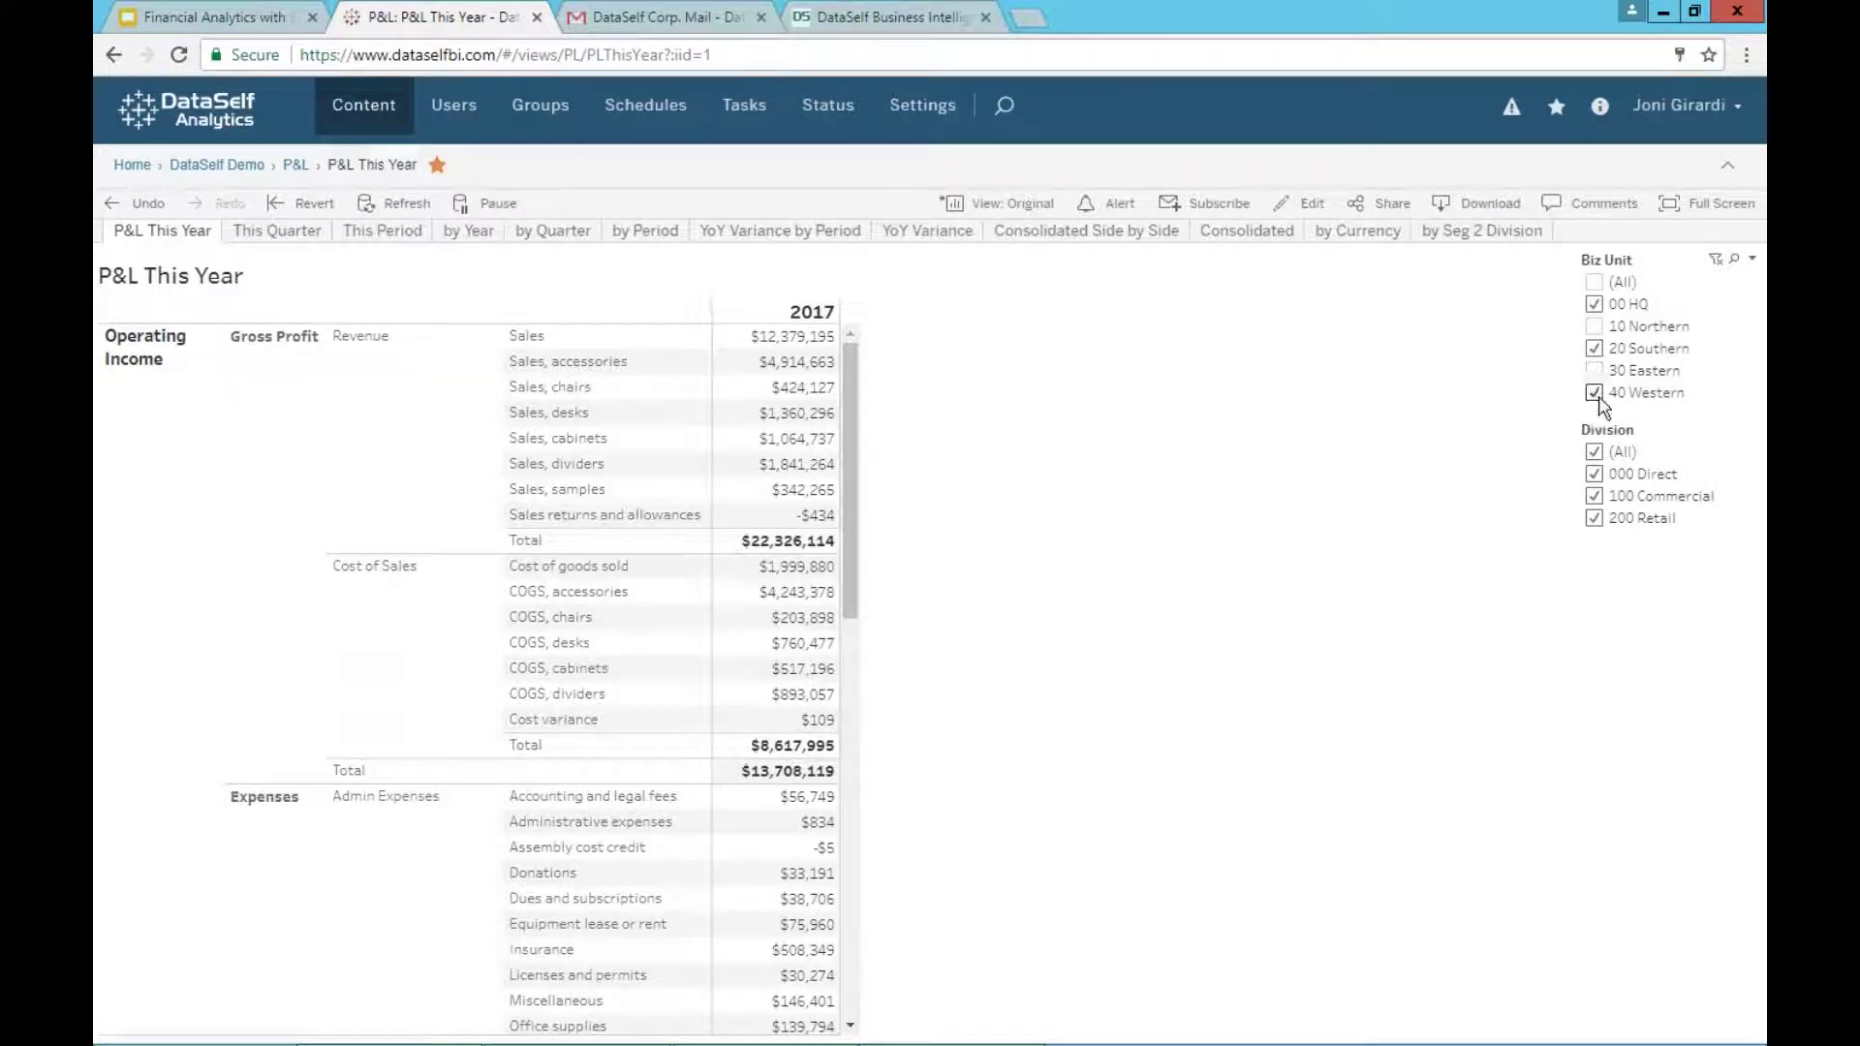
pyautogui.click(1594, 392)
pyautogui.click(1594, 370)
pyautogui.click(1593, 349)
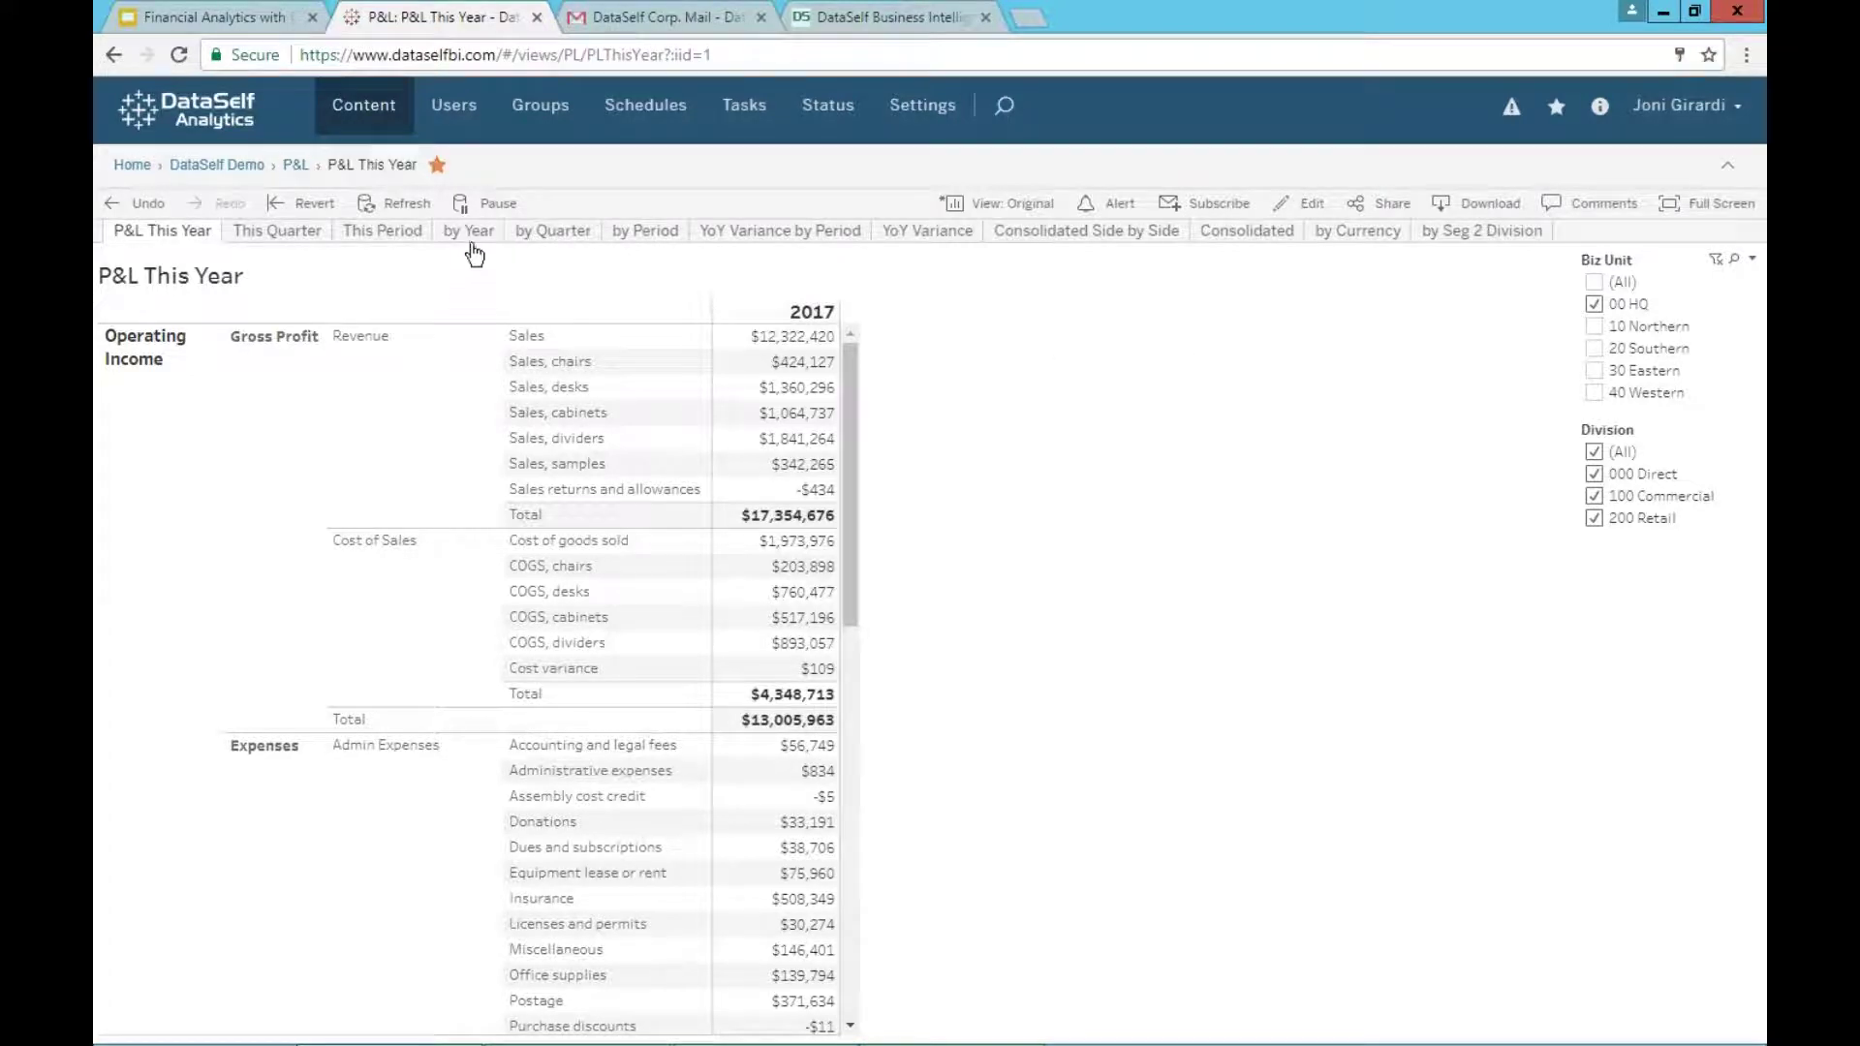
pyautogui.click(630, 234)
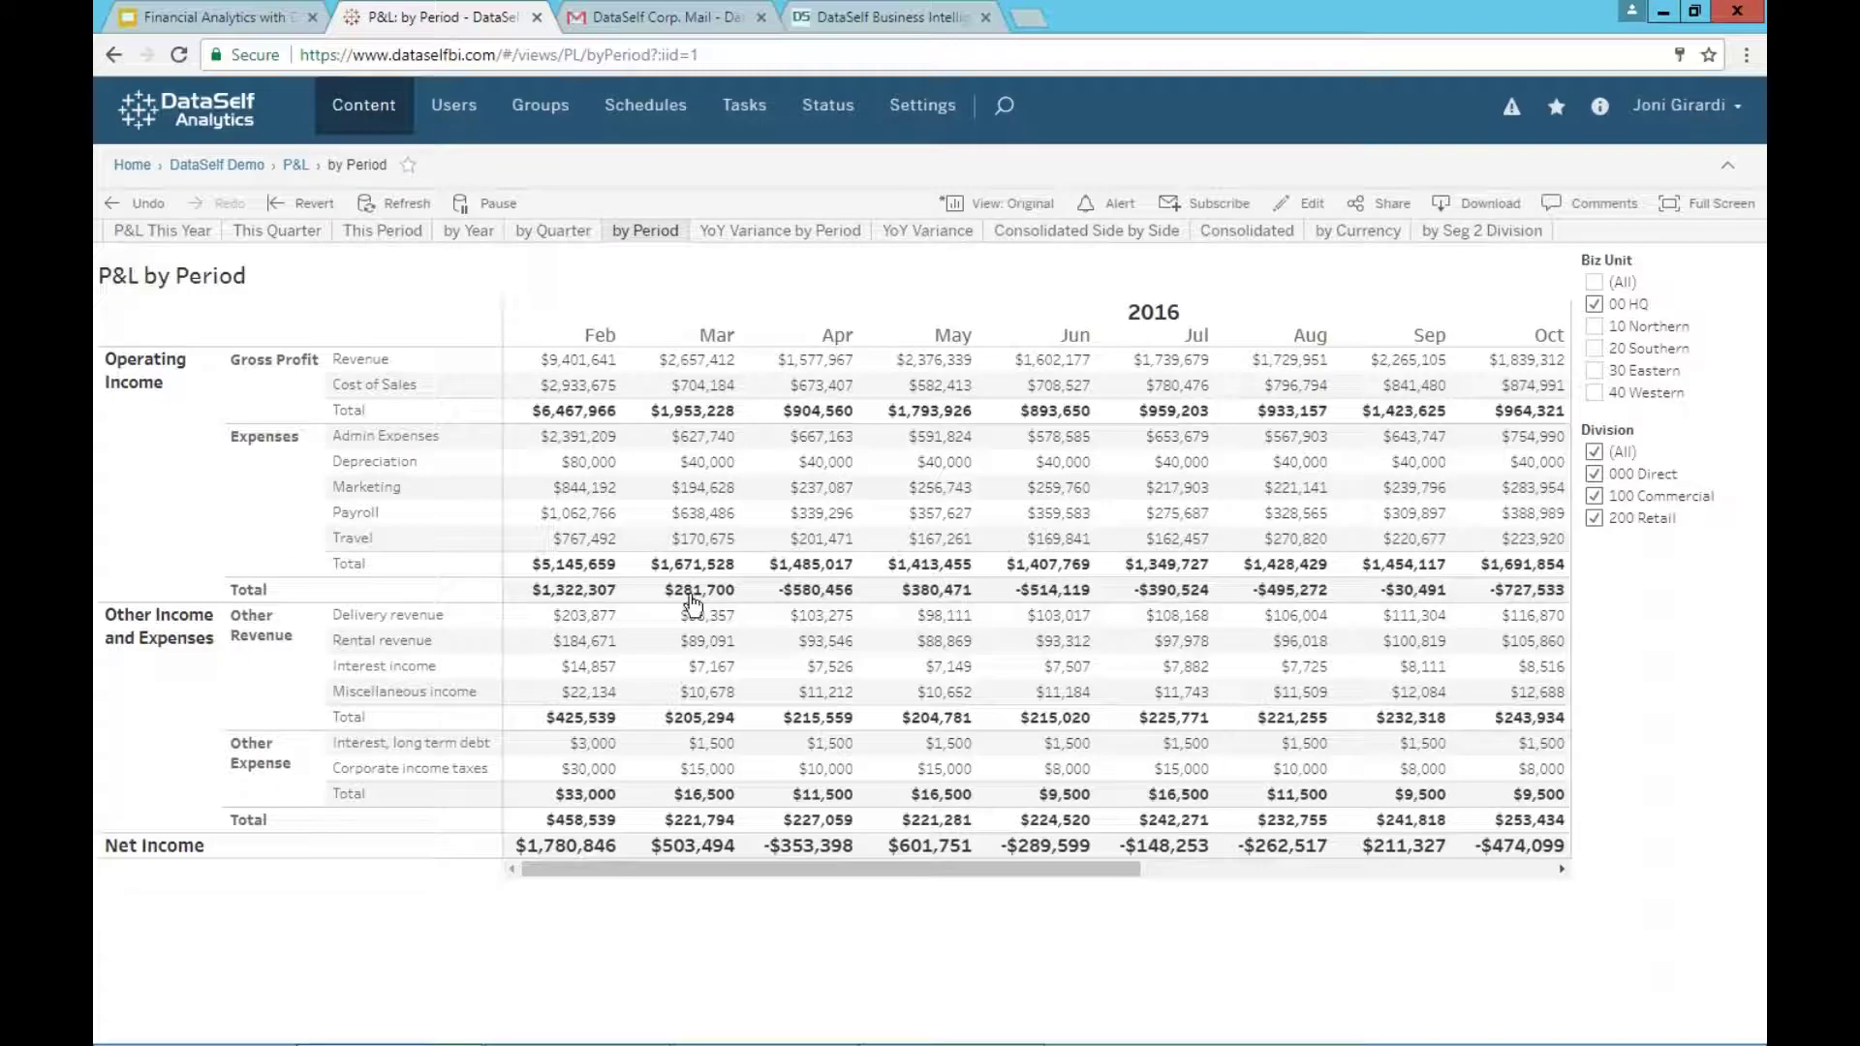
pyautogui.moveTo(716, 885); pyautogui.dragTo(640, 883)
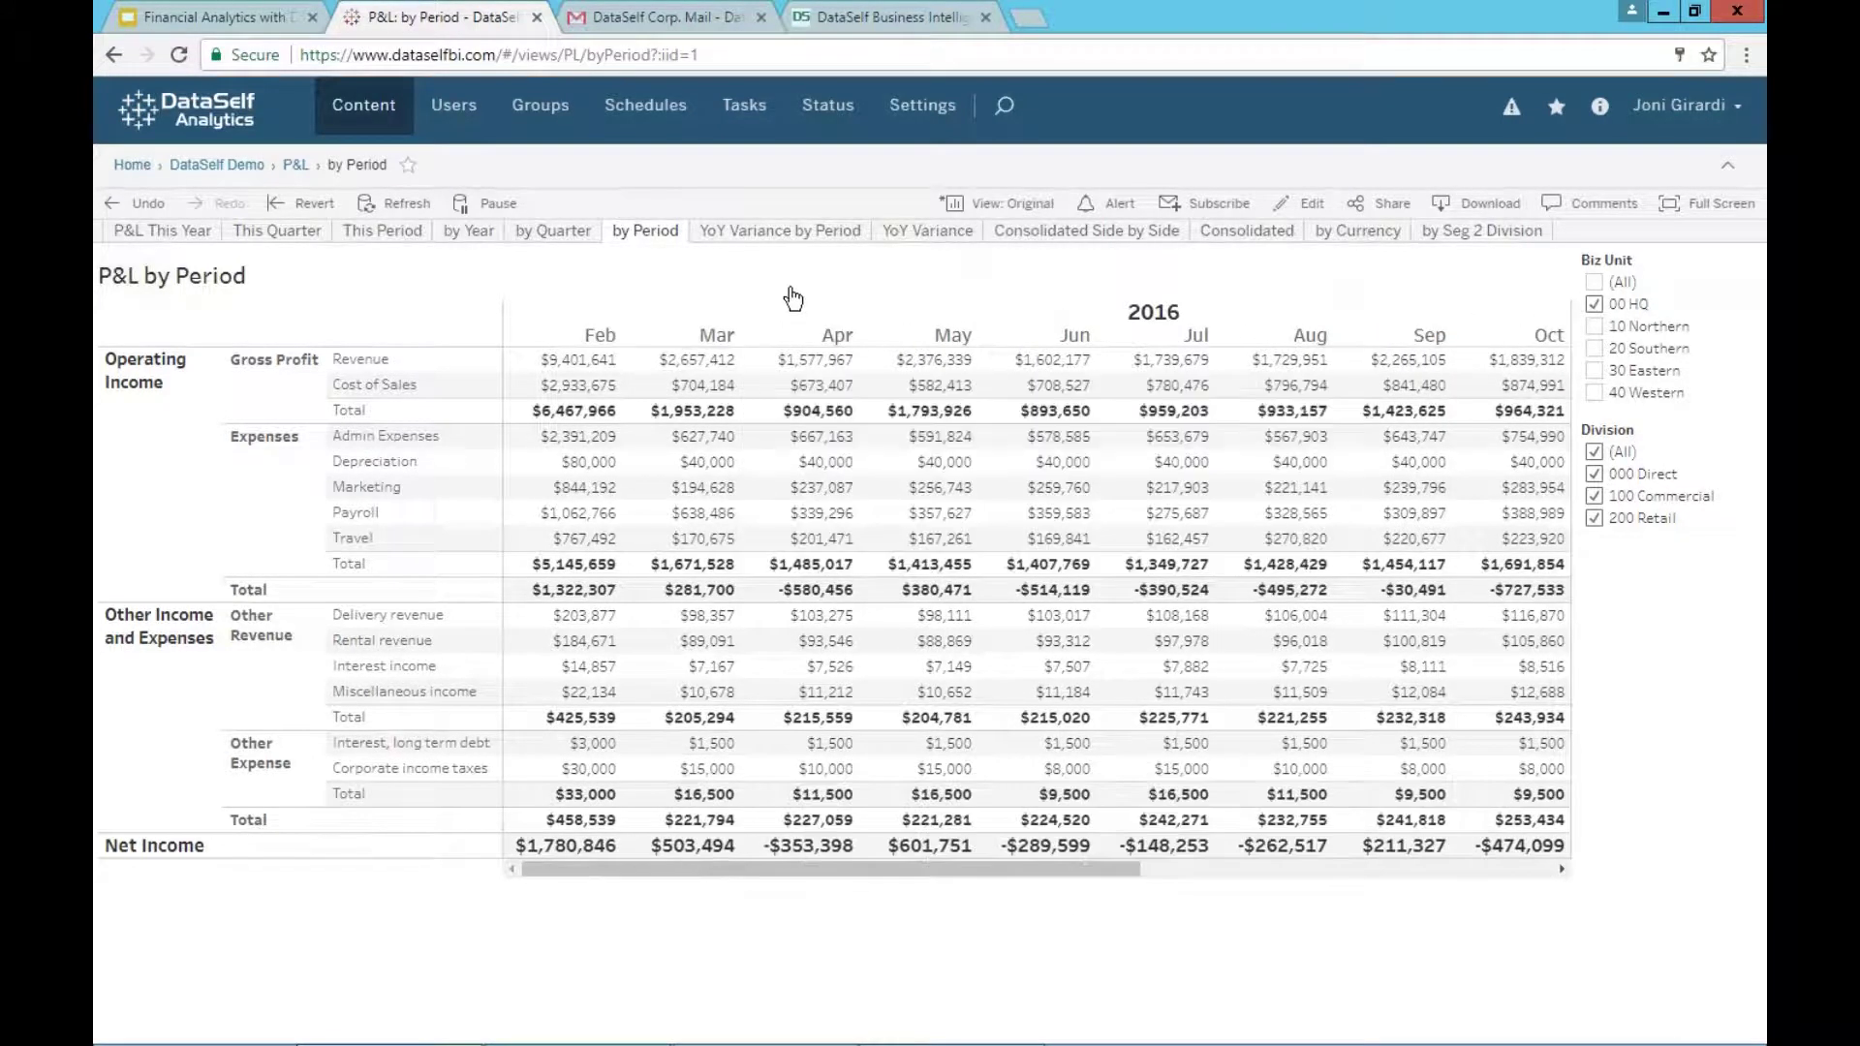
pyautogui.click(799, 232)
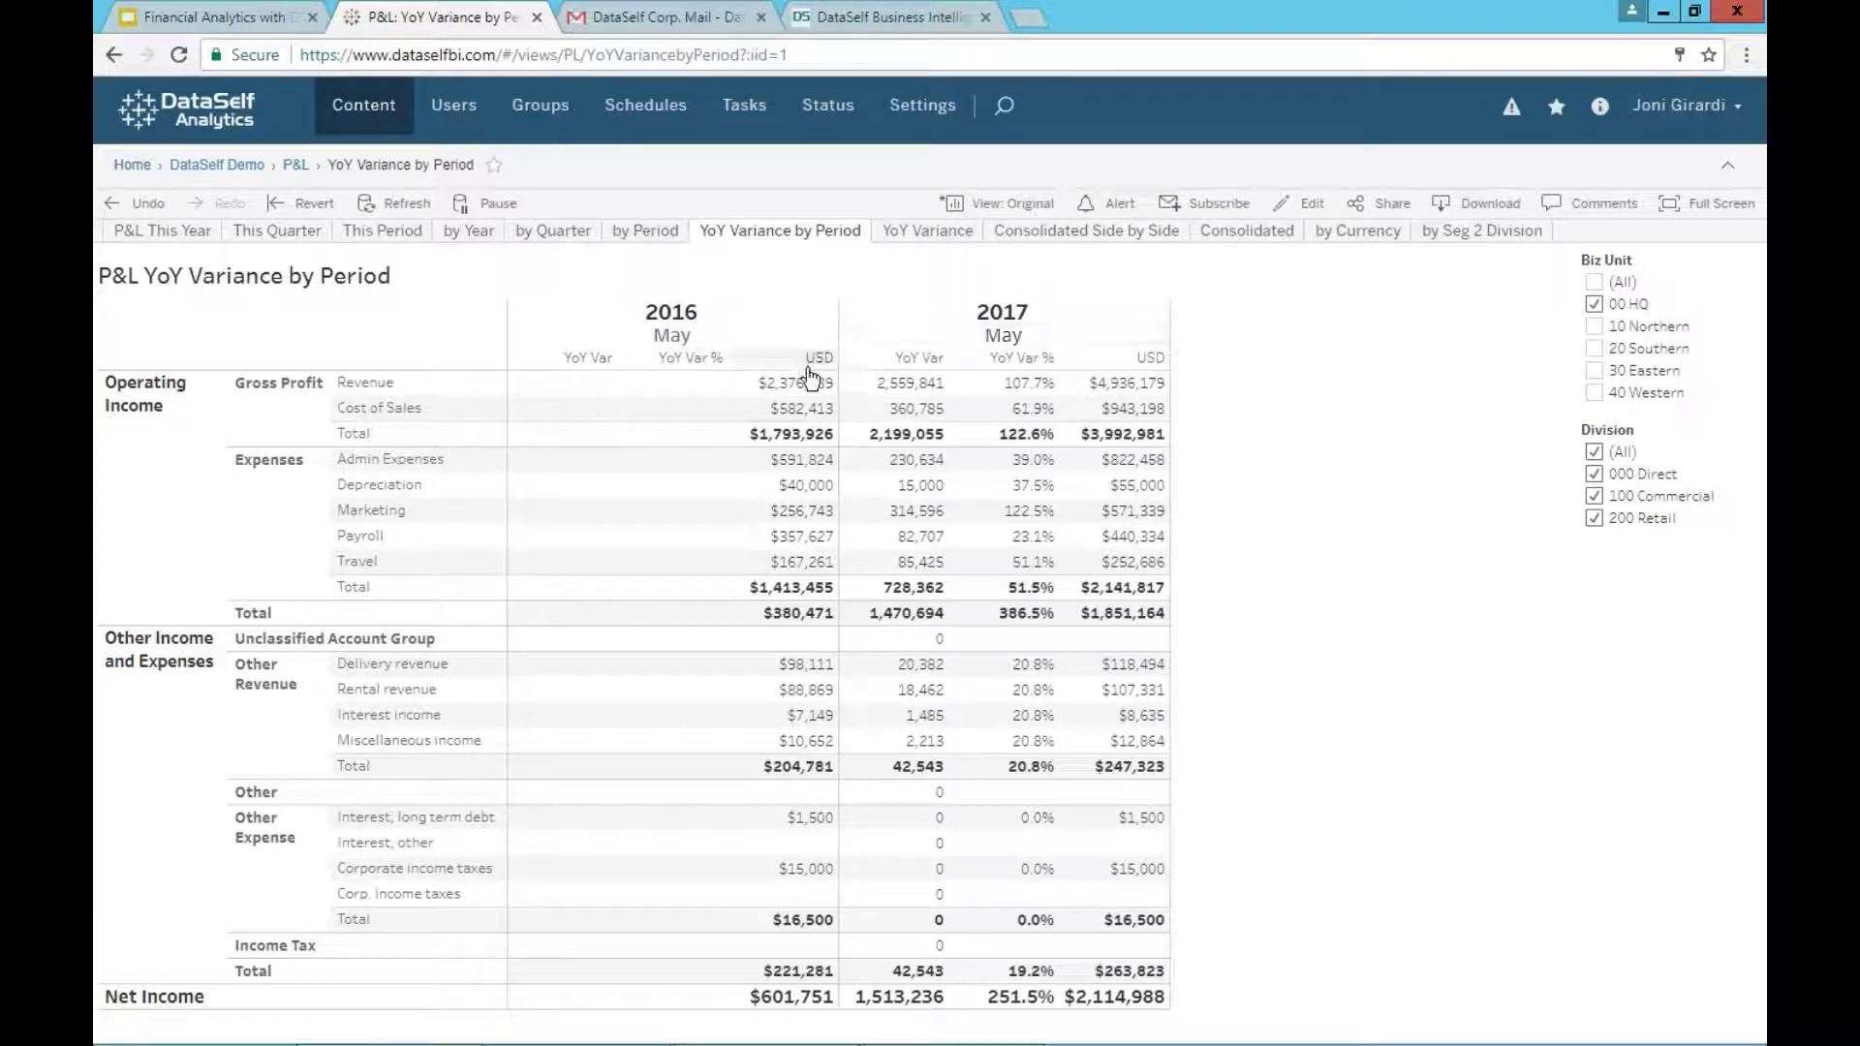
pyautogui.moveTo(896, 398)
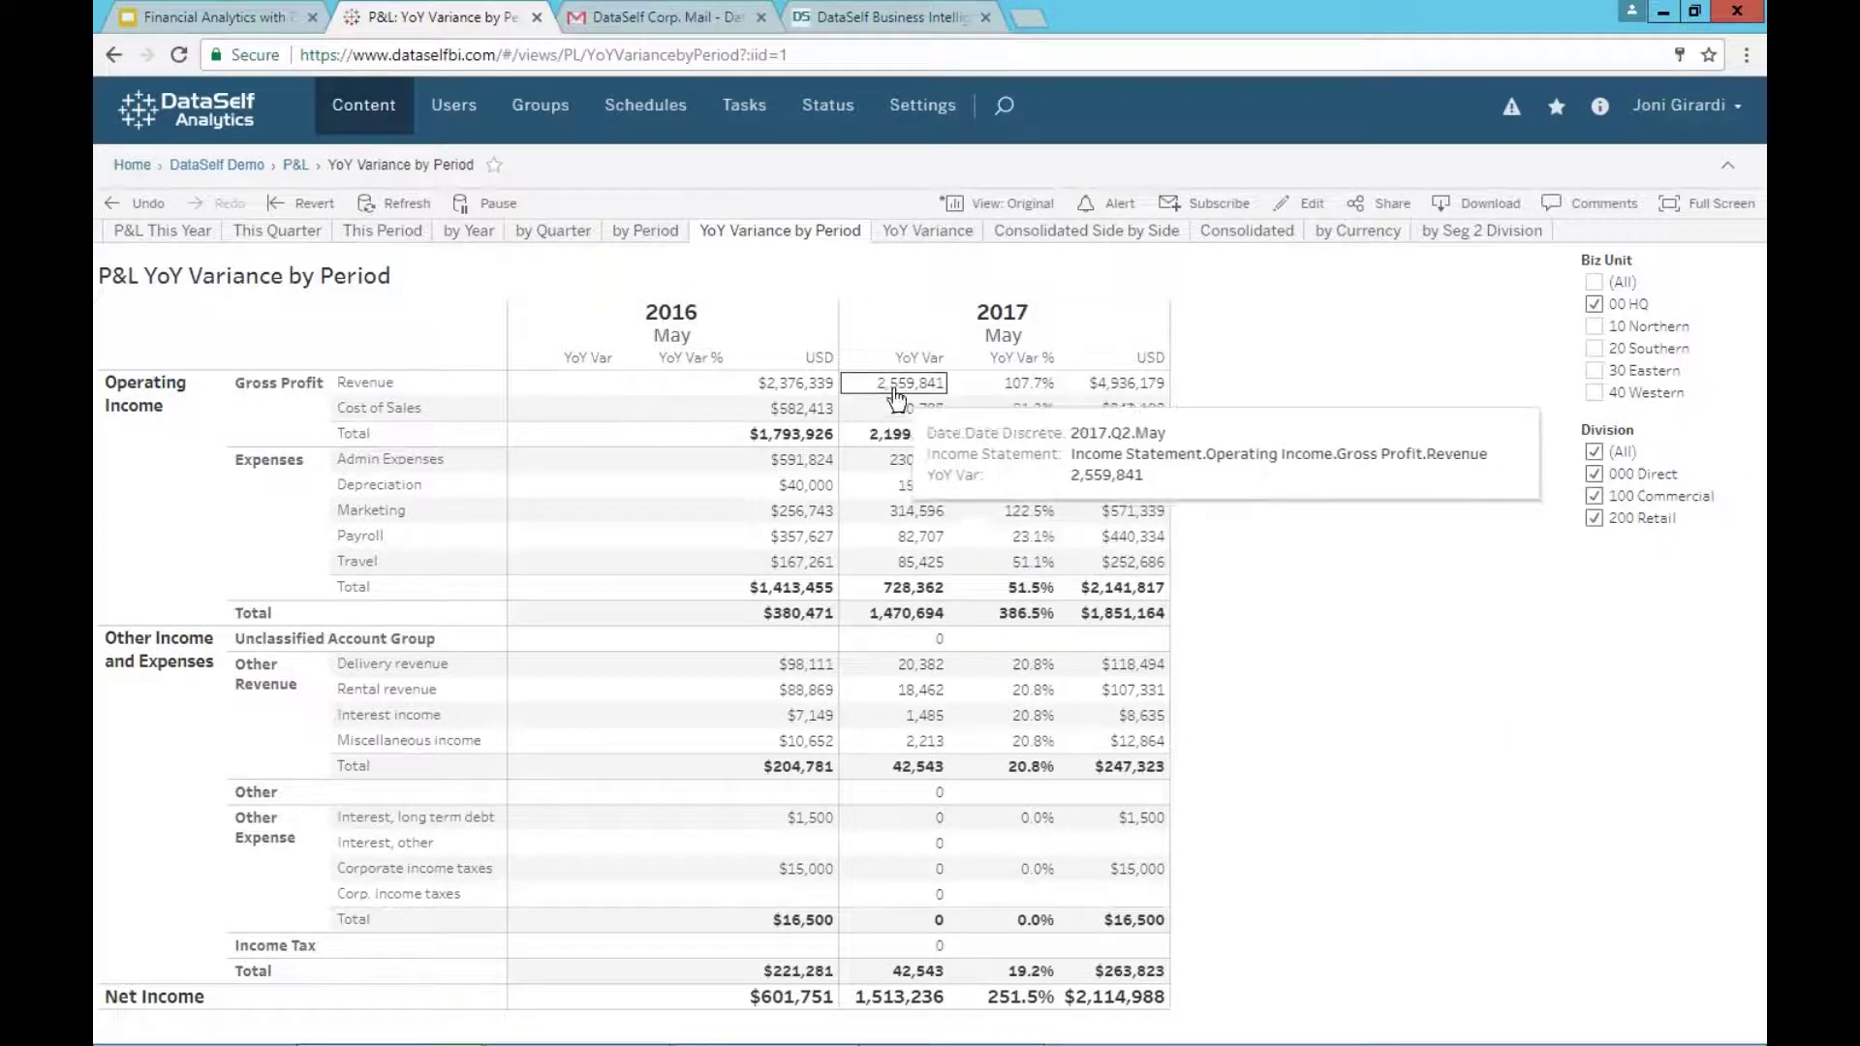
pyautogui.moveTo(1022, 421)
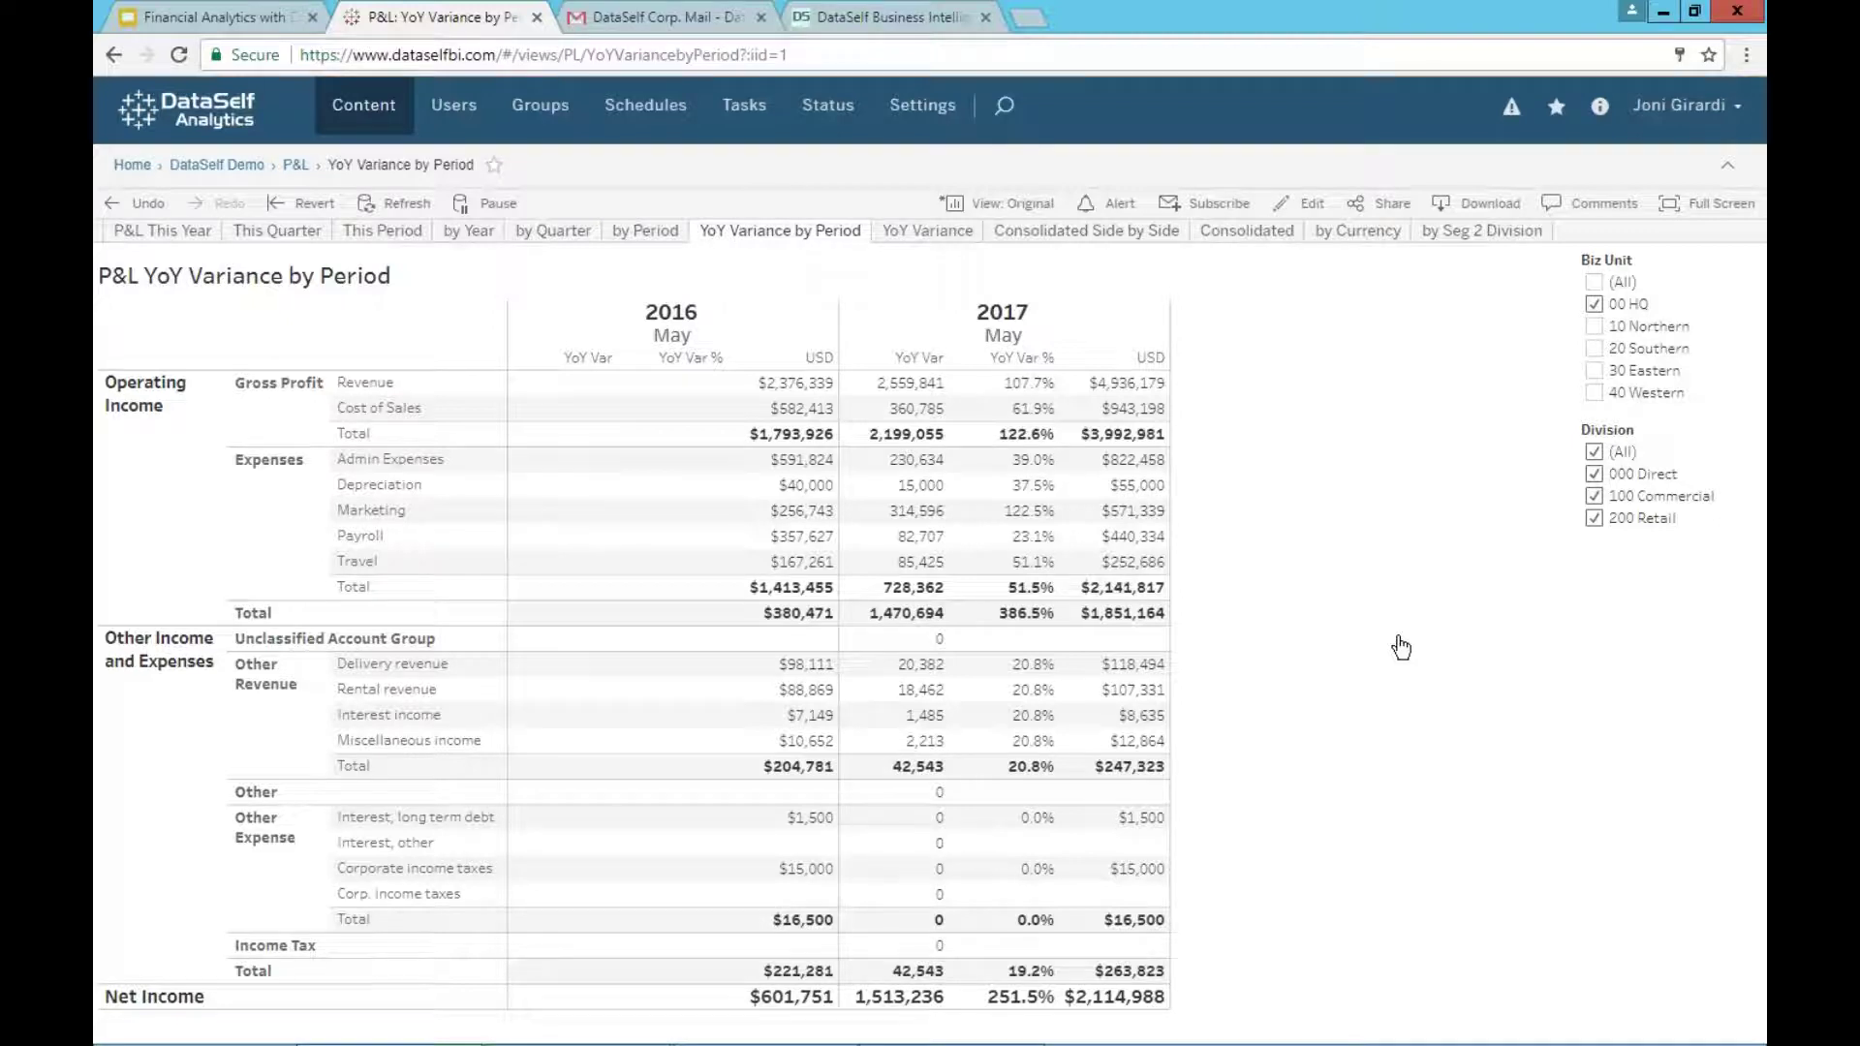
# Open the Consolidated Side by Side view and tick 10 Northern next to 00 HQ.
pyautogui.click(1097, 242)
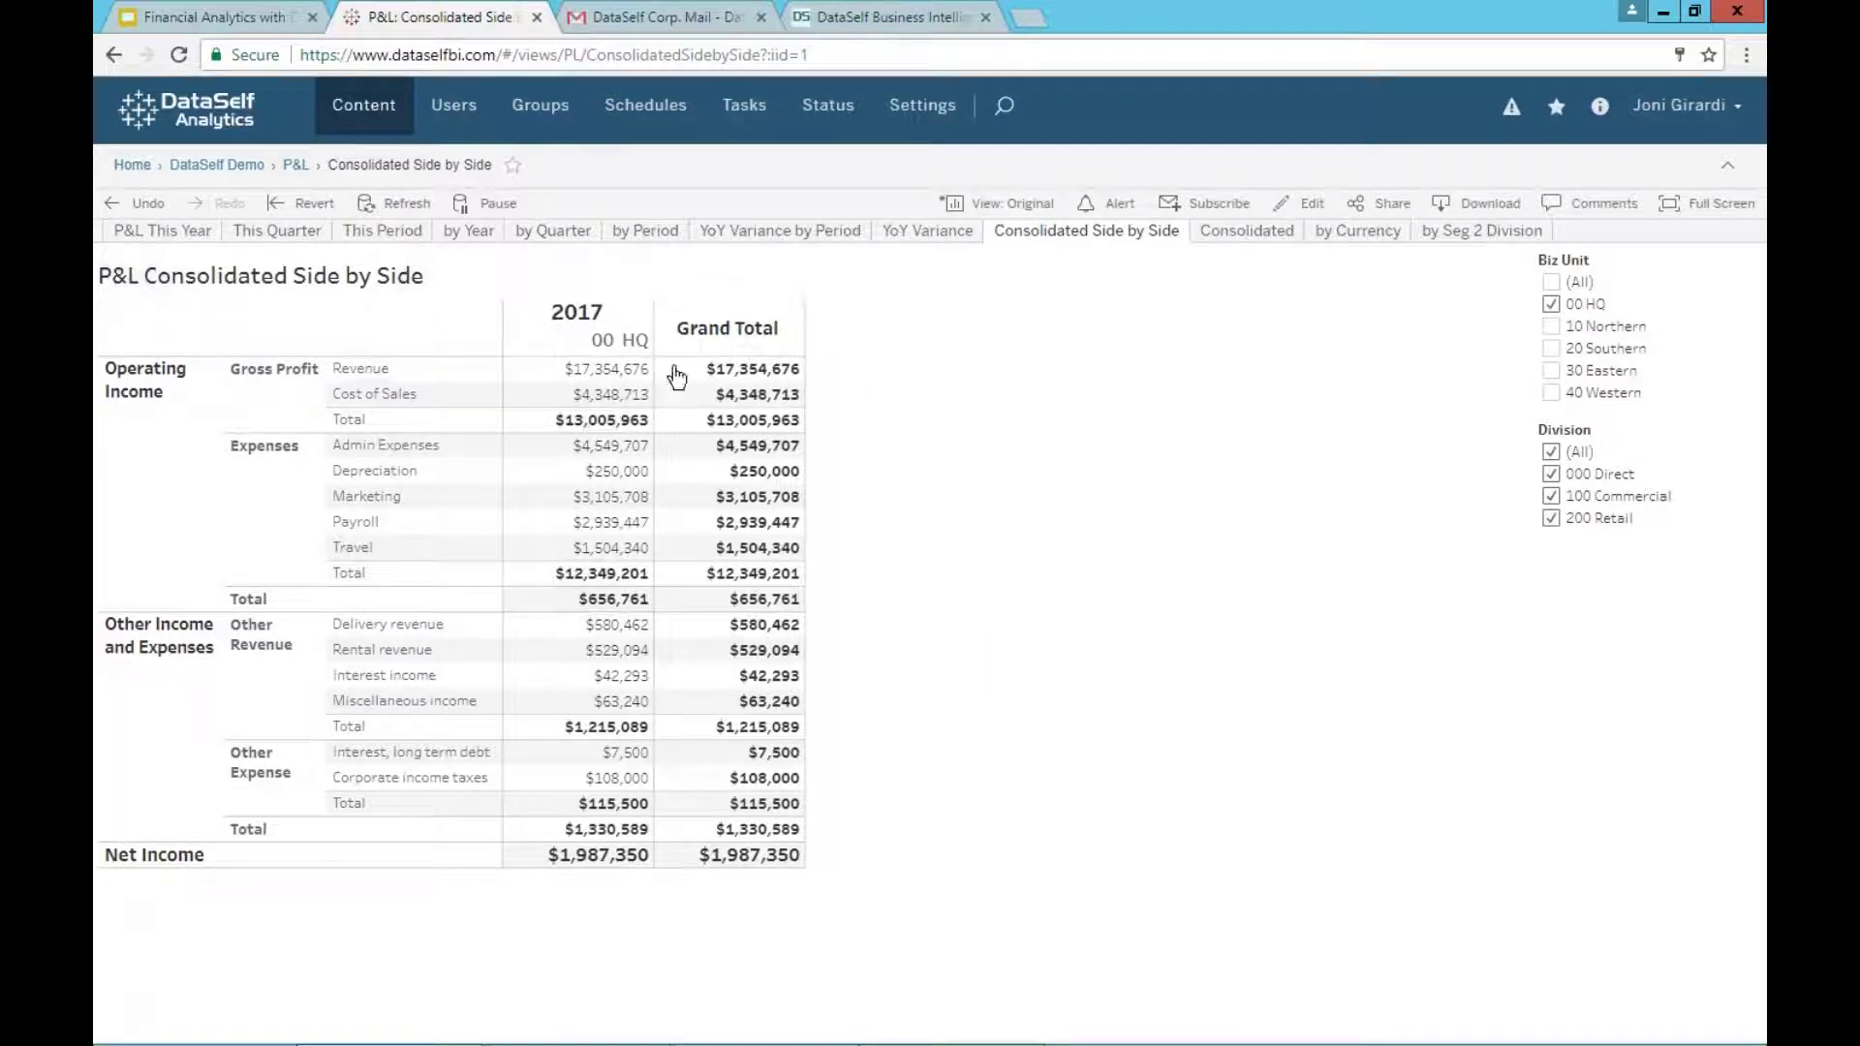
pyautogui.moveTo(613, 838)
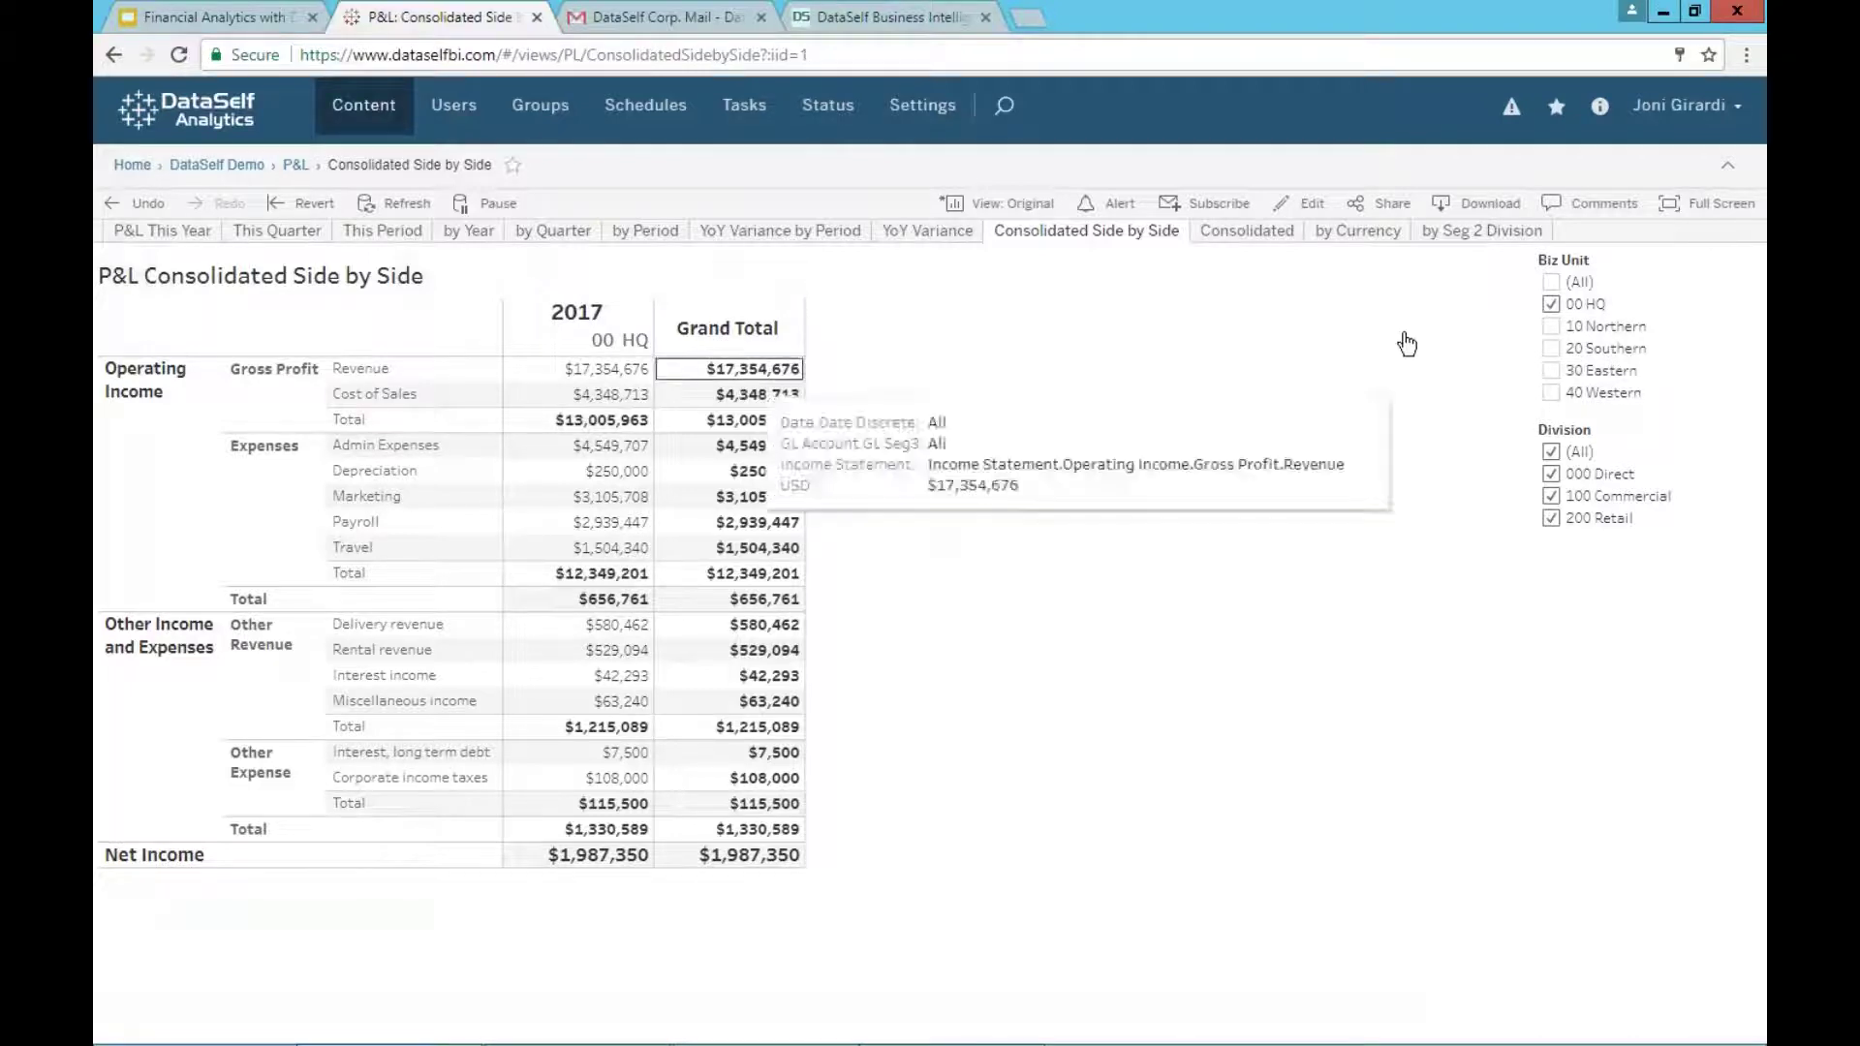
pyautogui.click(1551, 327)
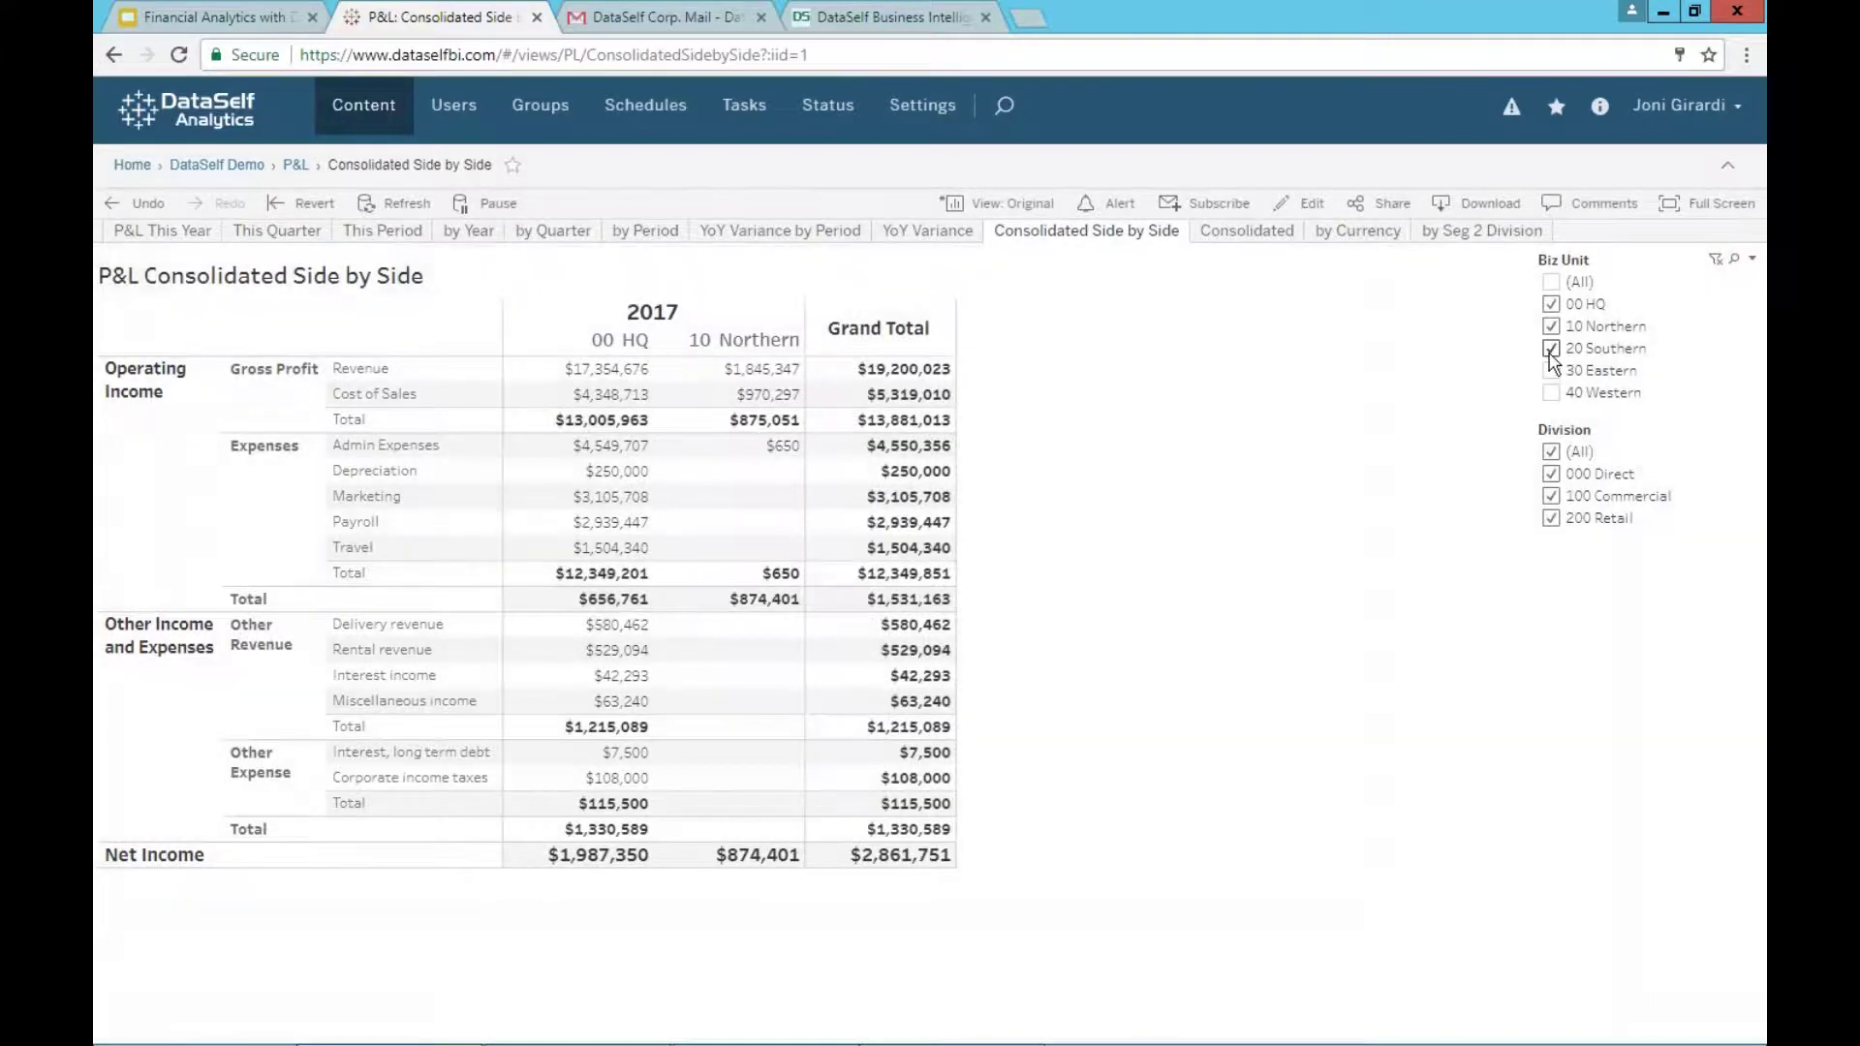
# Add the 20 Southern and 40 Western business units to the side-by-side P&L.
pyautogui.click(1551, 347)
pyautogui.click(1551, 393)
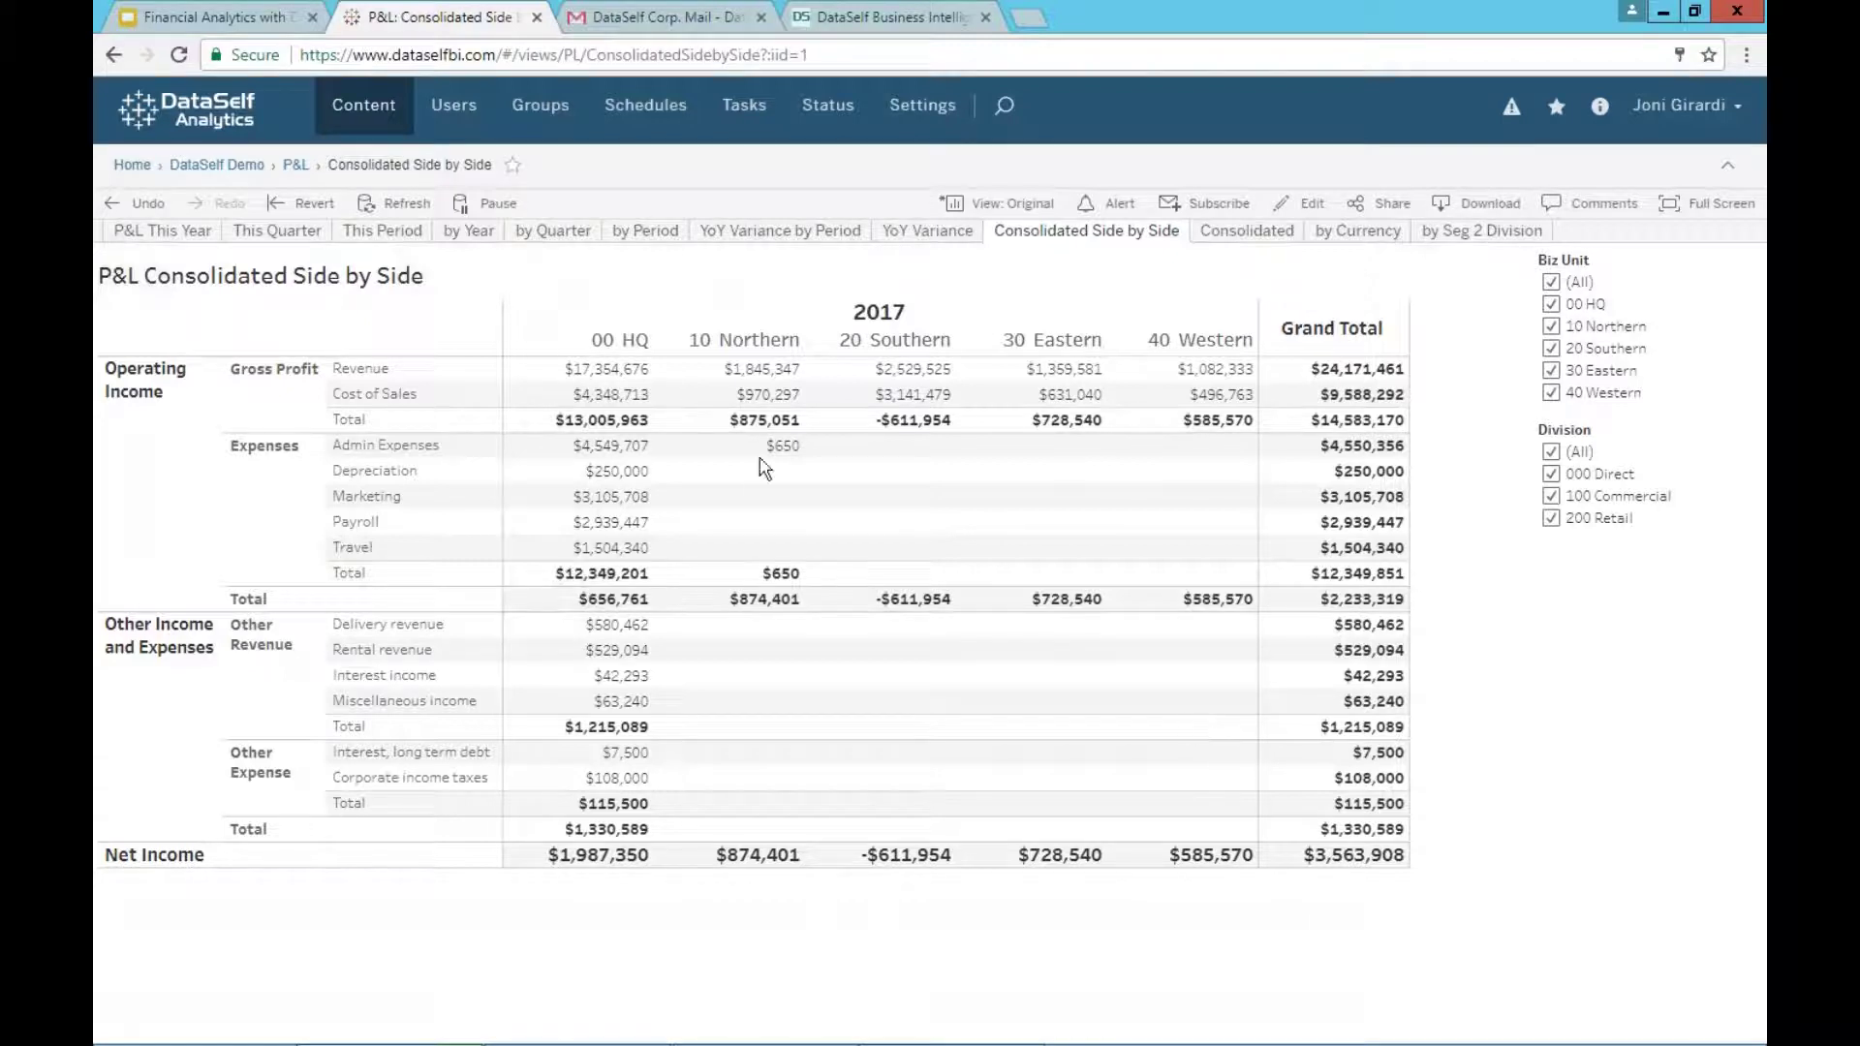
pyautogui.moveTo(607, 368)
# Open the Consolidated view and expand it by Biz Unit to compare 2016 and 2017.
pyautogui.click(1257, 233)
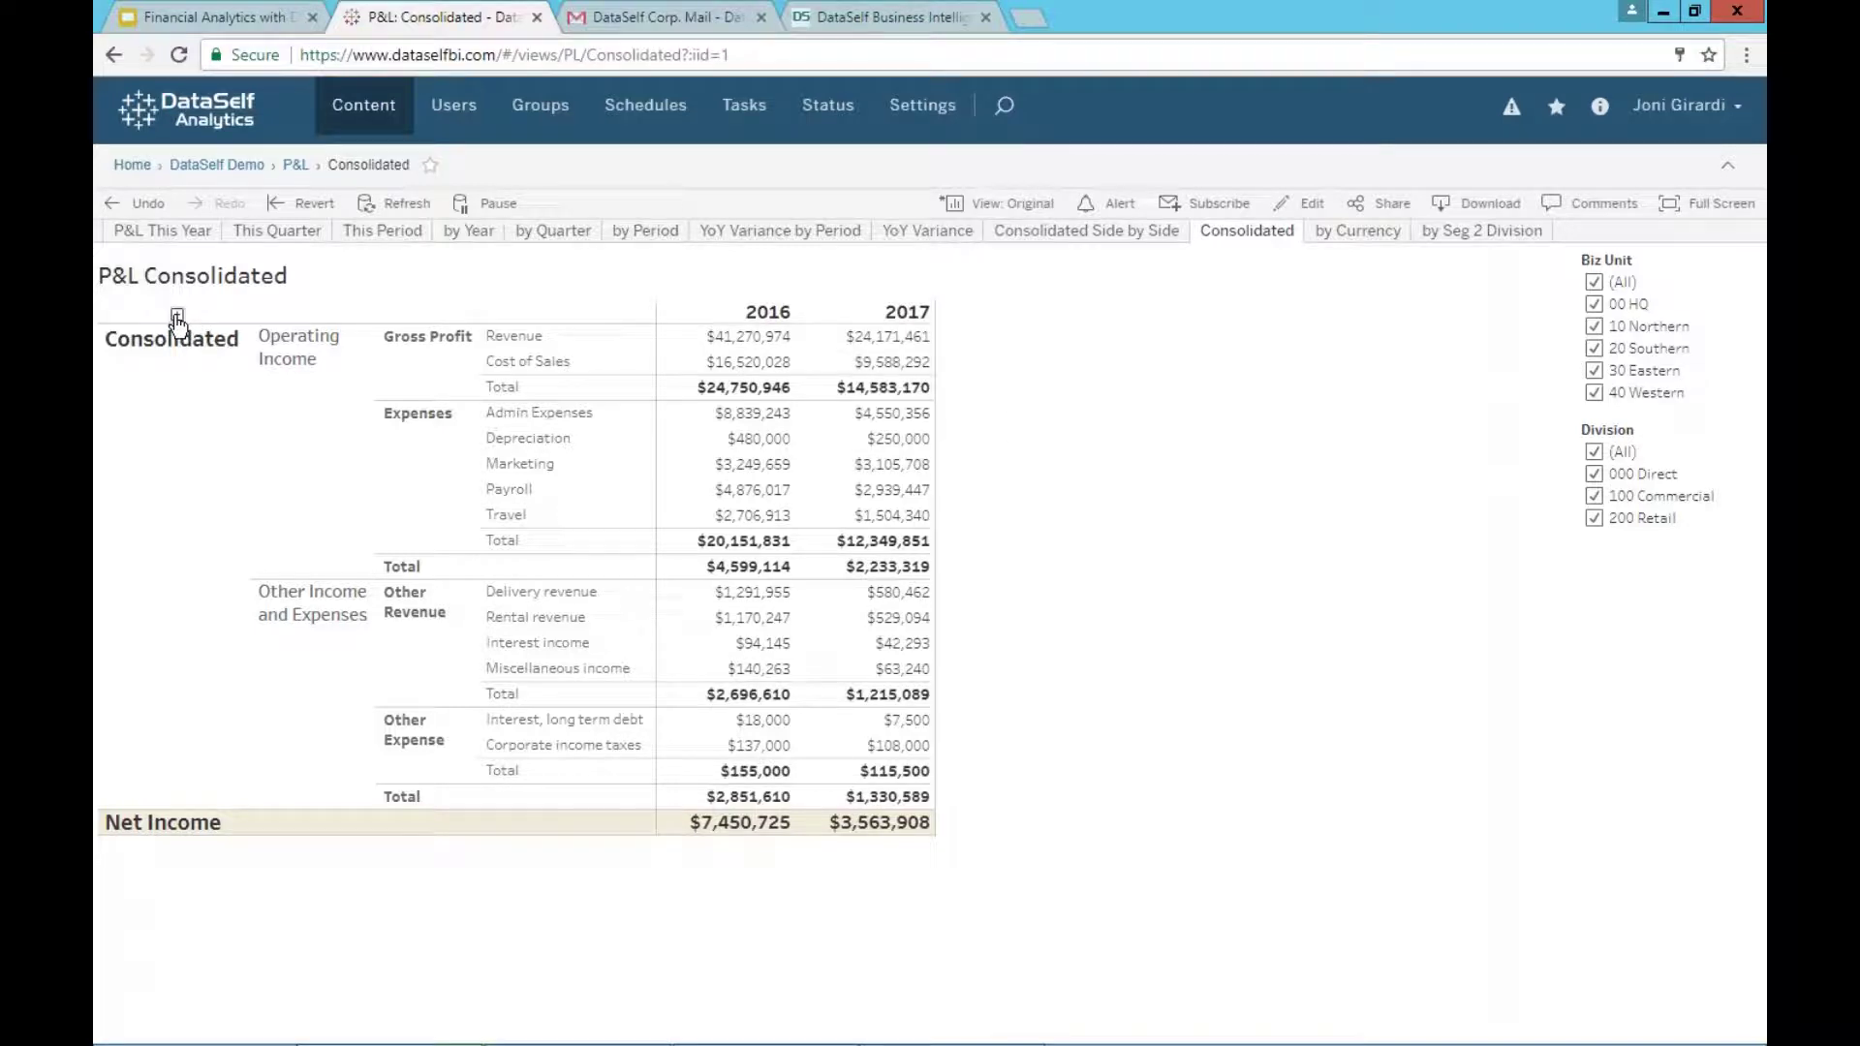
pyautogui.click(176, 316)
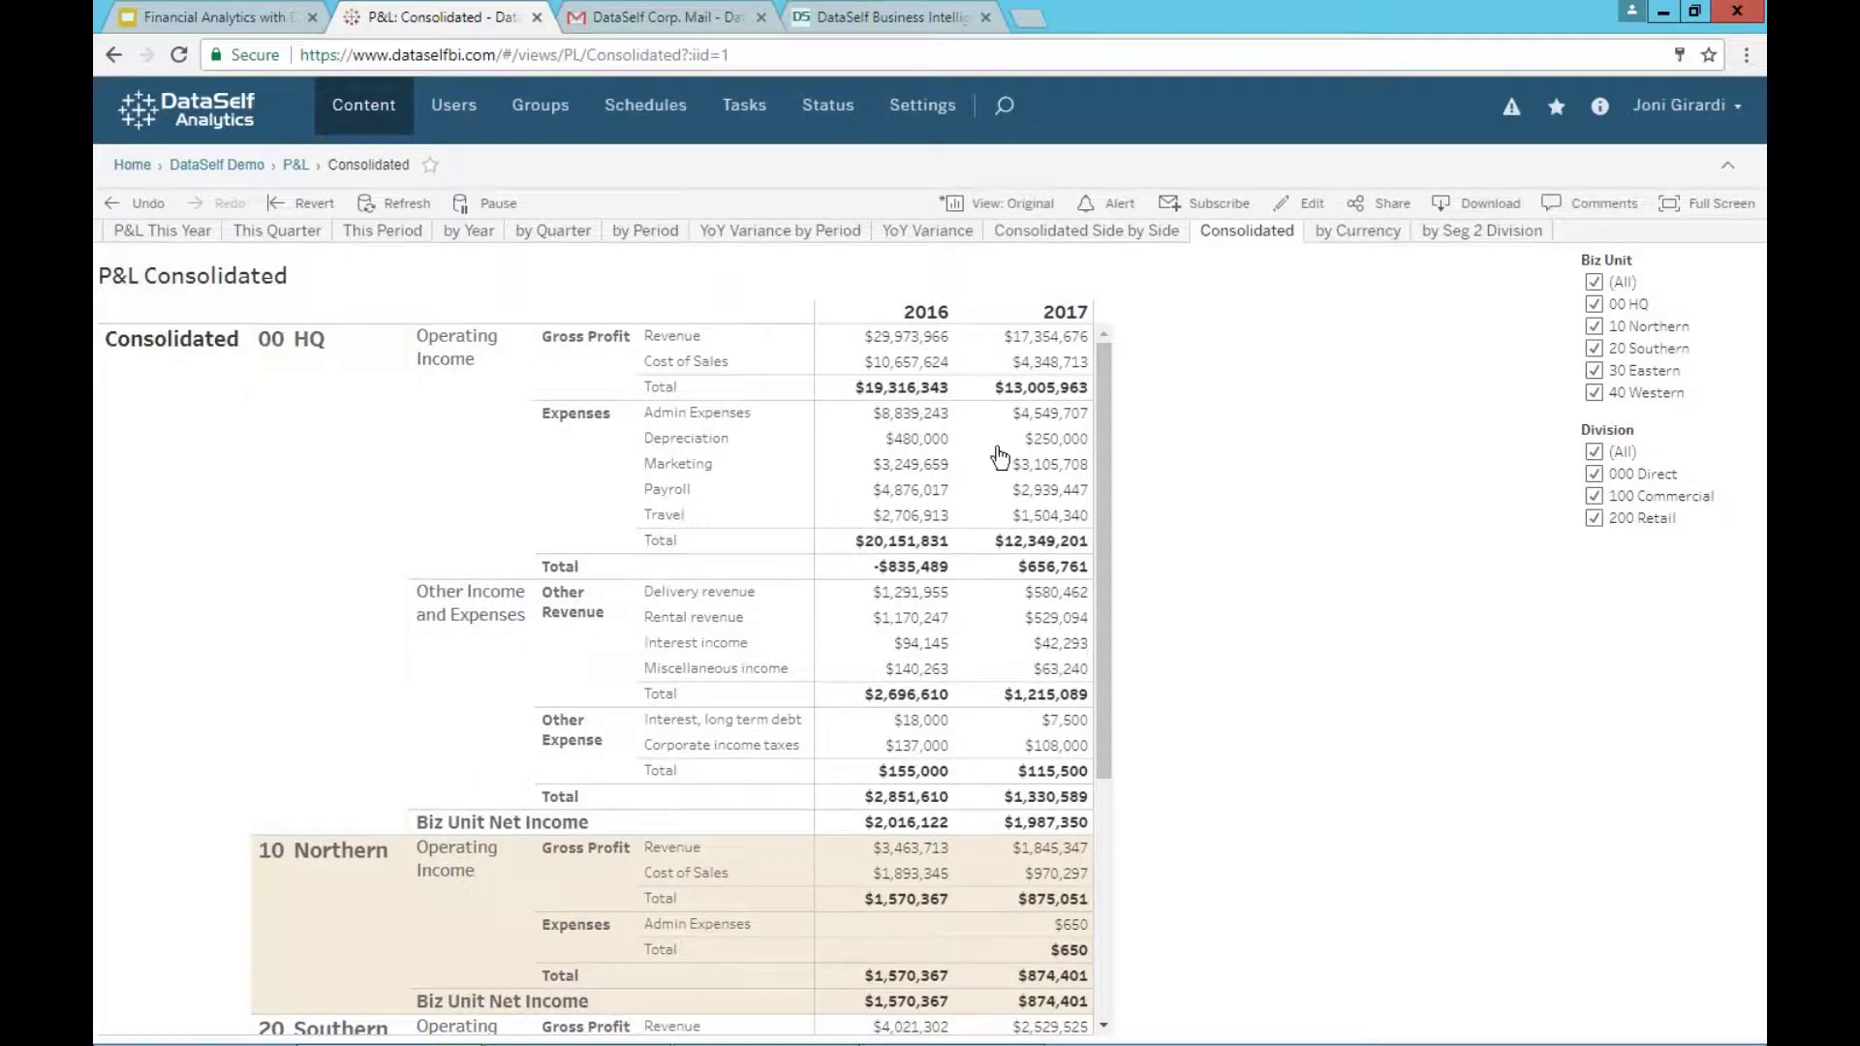
pyautogui.moveTo(1022, 514)
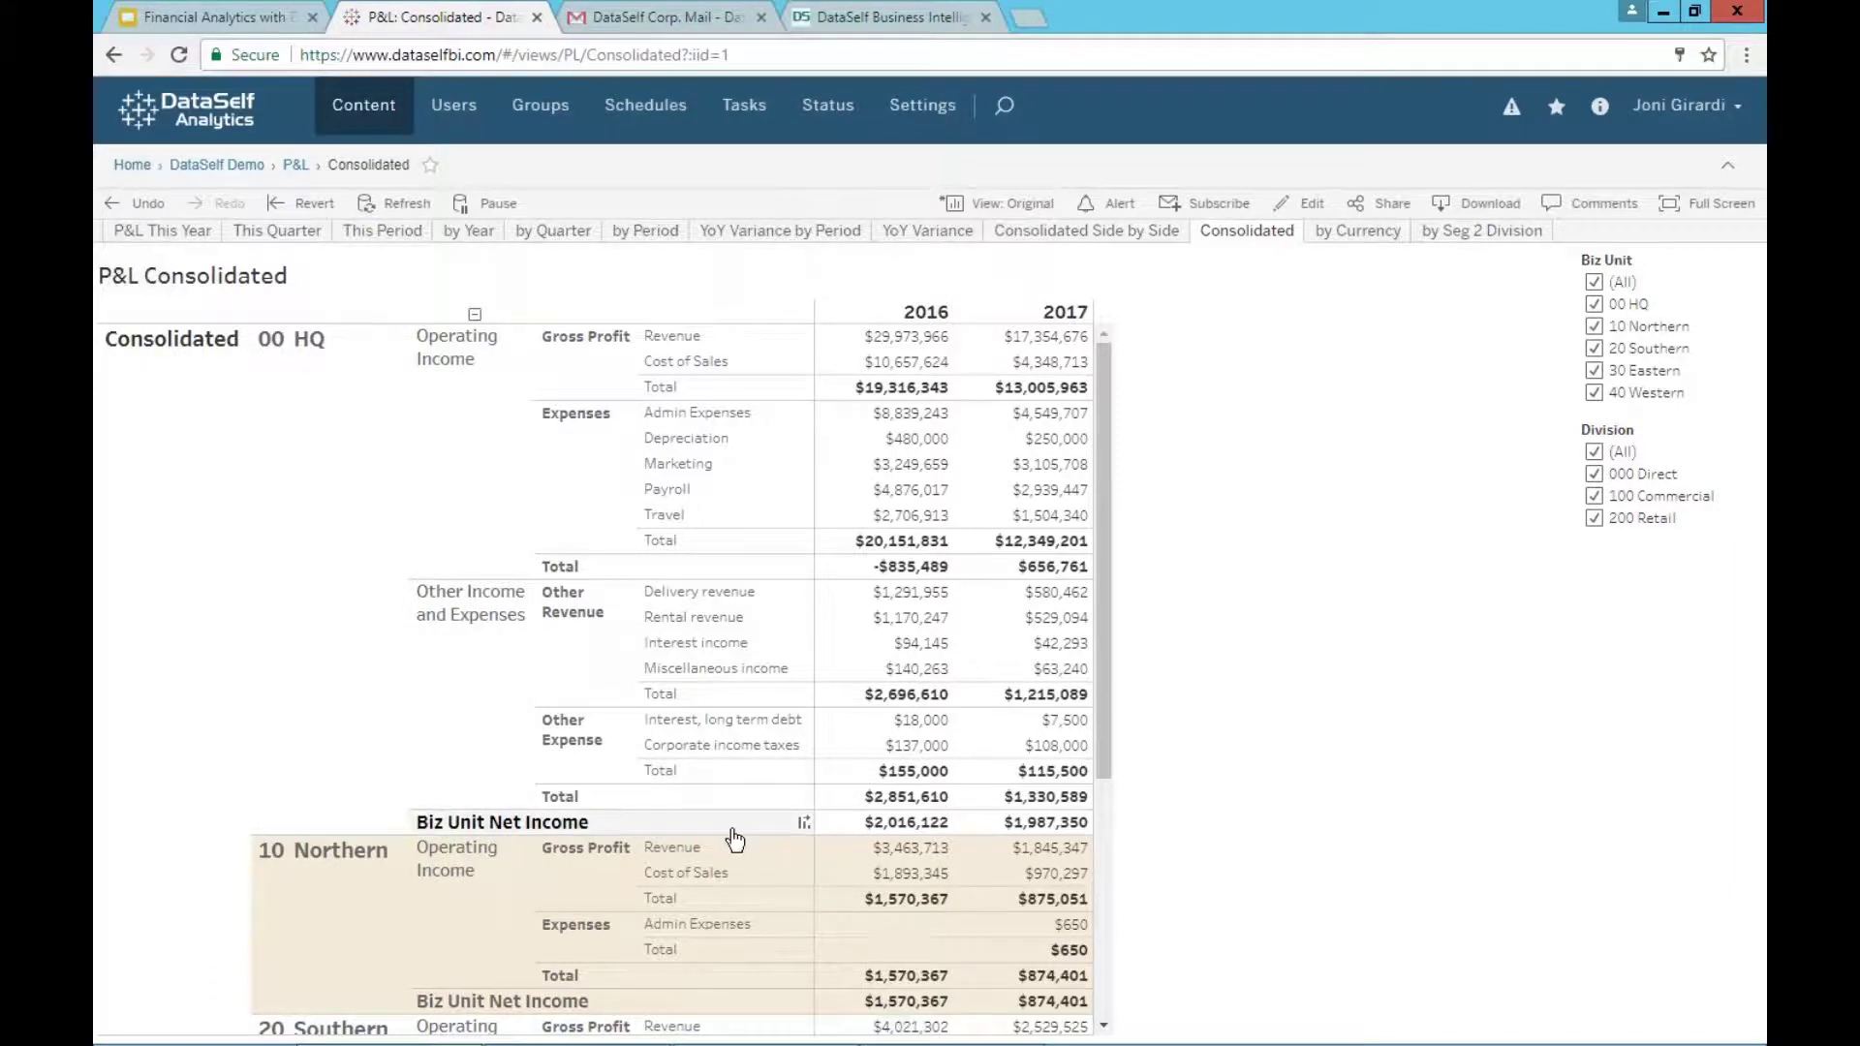
# Scroll the Consolidated P&L to the bottom to show 20 Southern through 40 Western and overall Net Income.
pyautogui.moveTo(1102, 739); pyautogui.dragTo(1097, 1012)
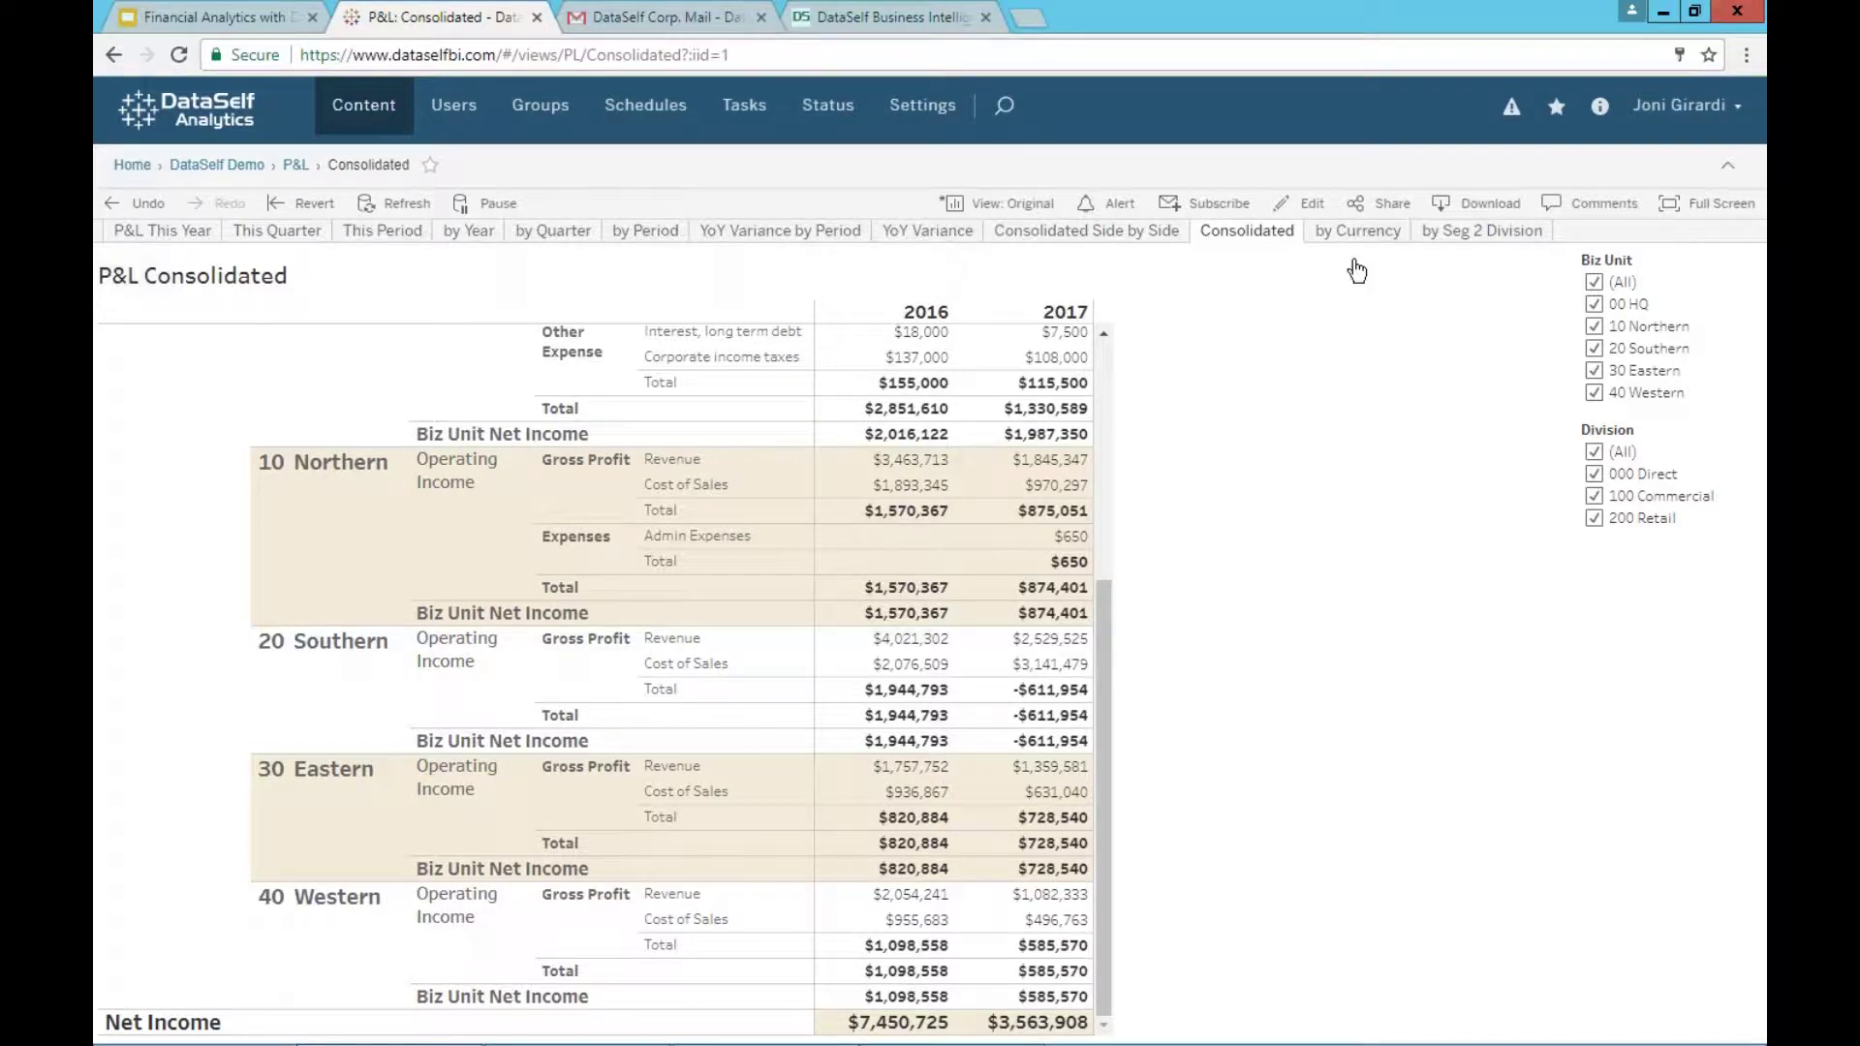
# Switch to the P&L by Currency view, showing 2017 Net Income of $3,563,908 across USD, CAD and EUR.
pyautogui.click(1356, 231)
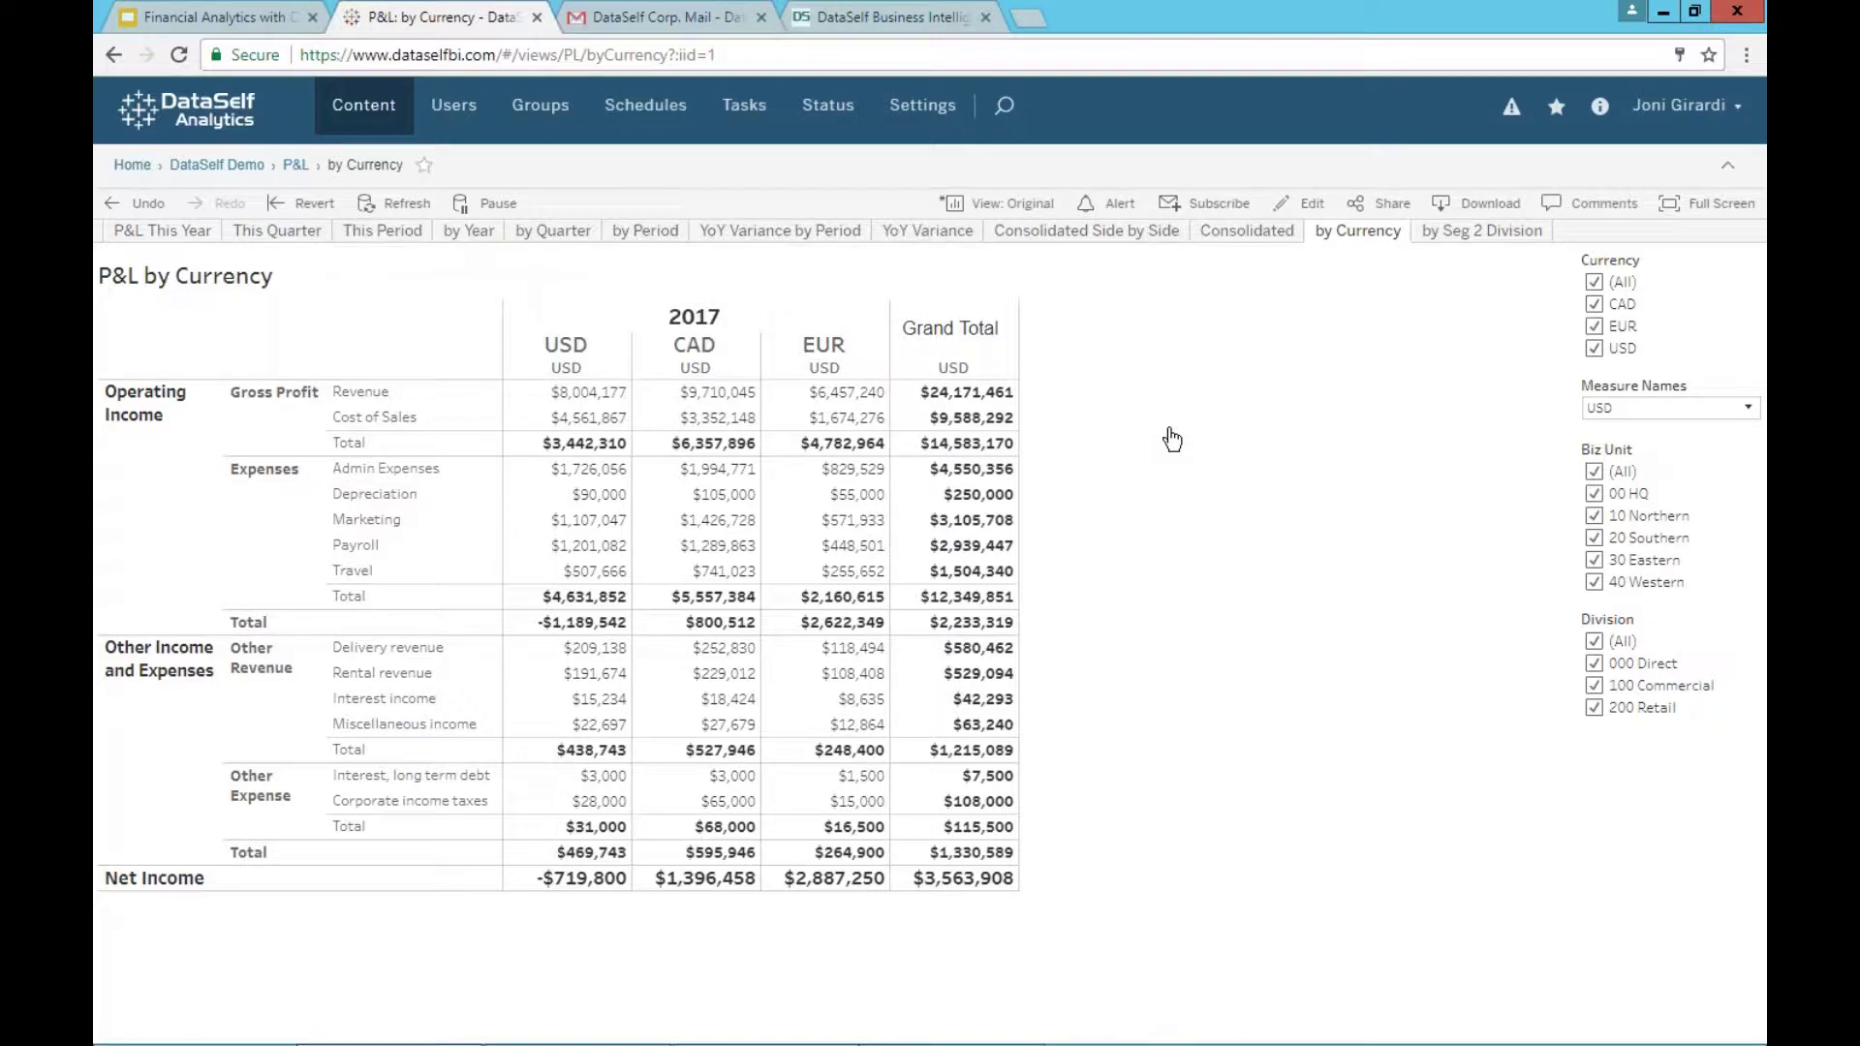
# Drop FX Rate from the measures, keeping USD and Source Currency, then open P&L by Seg 2 Division.
pyautogui.click(1751, 408)
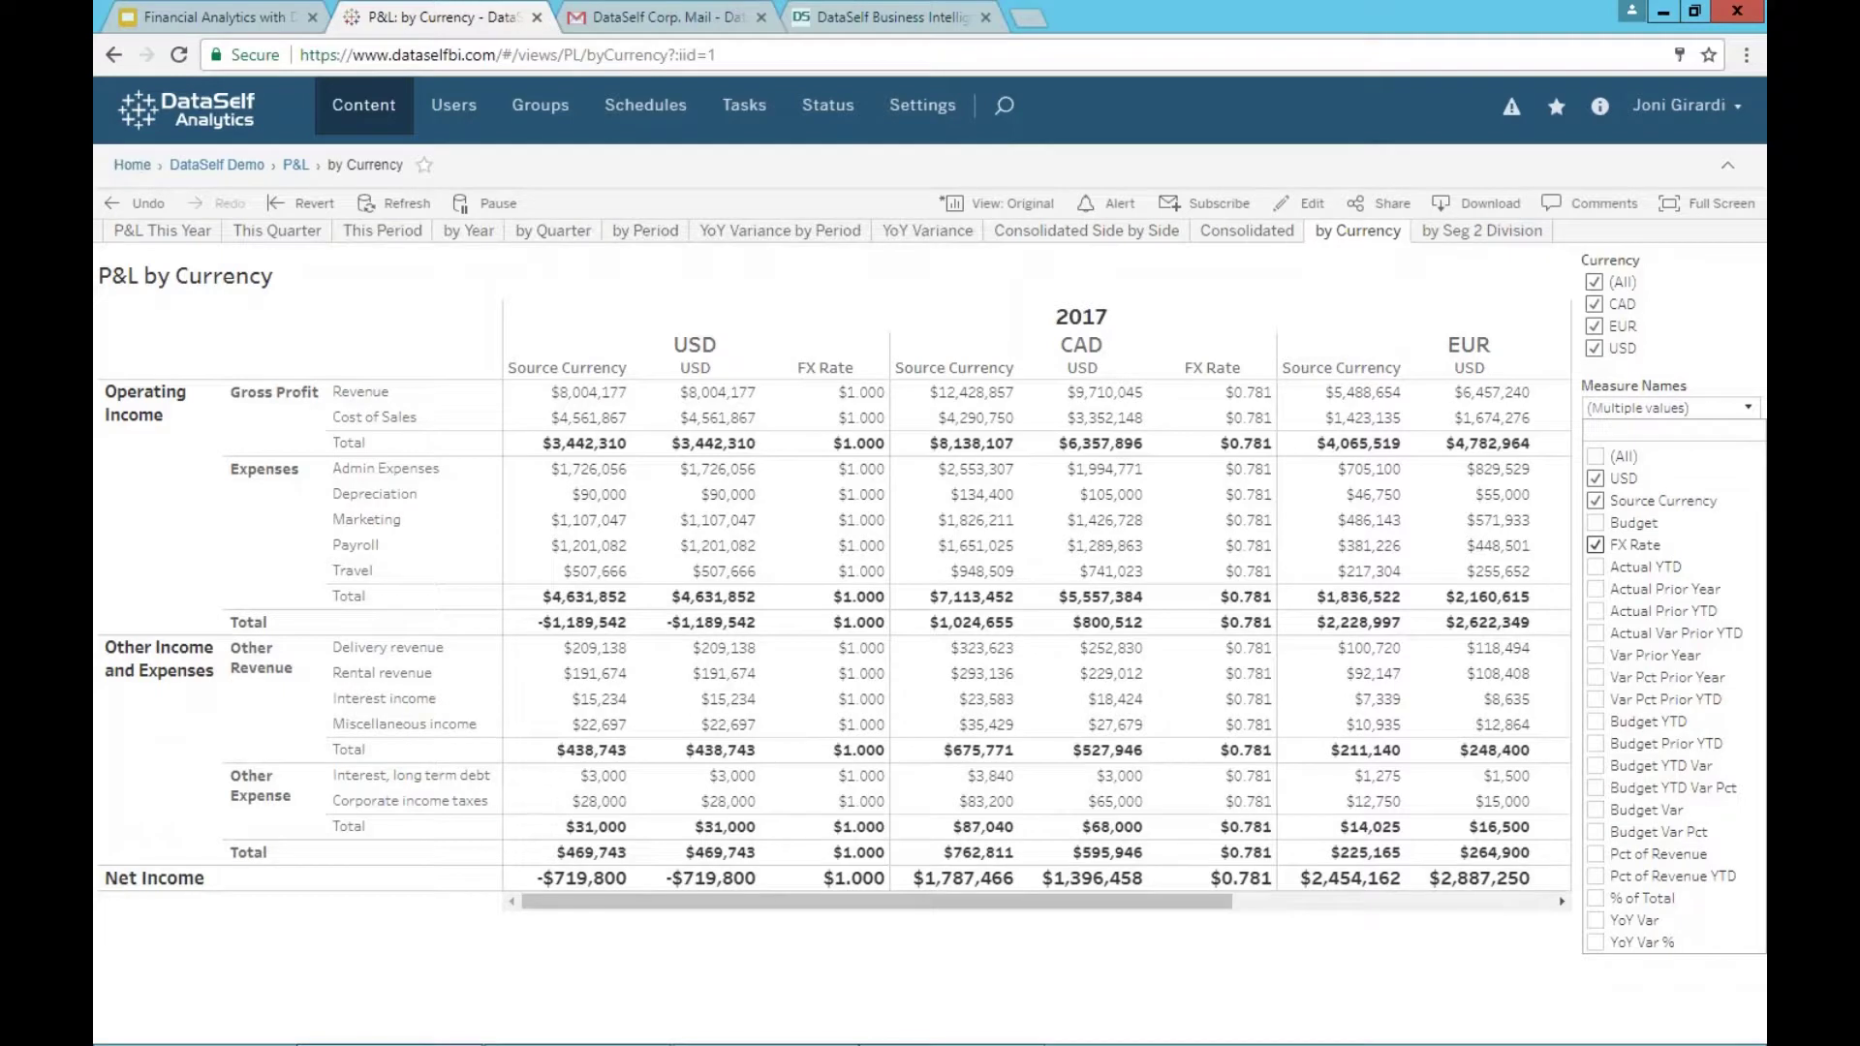
pyautogui.click(1595, 544)
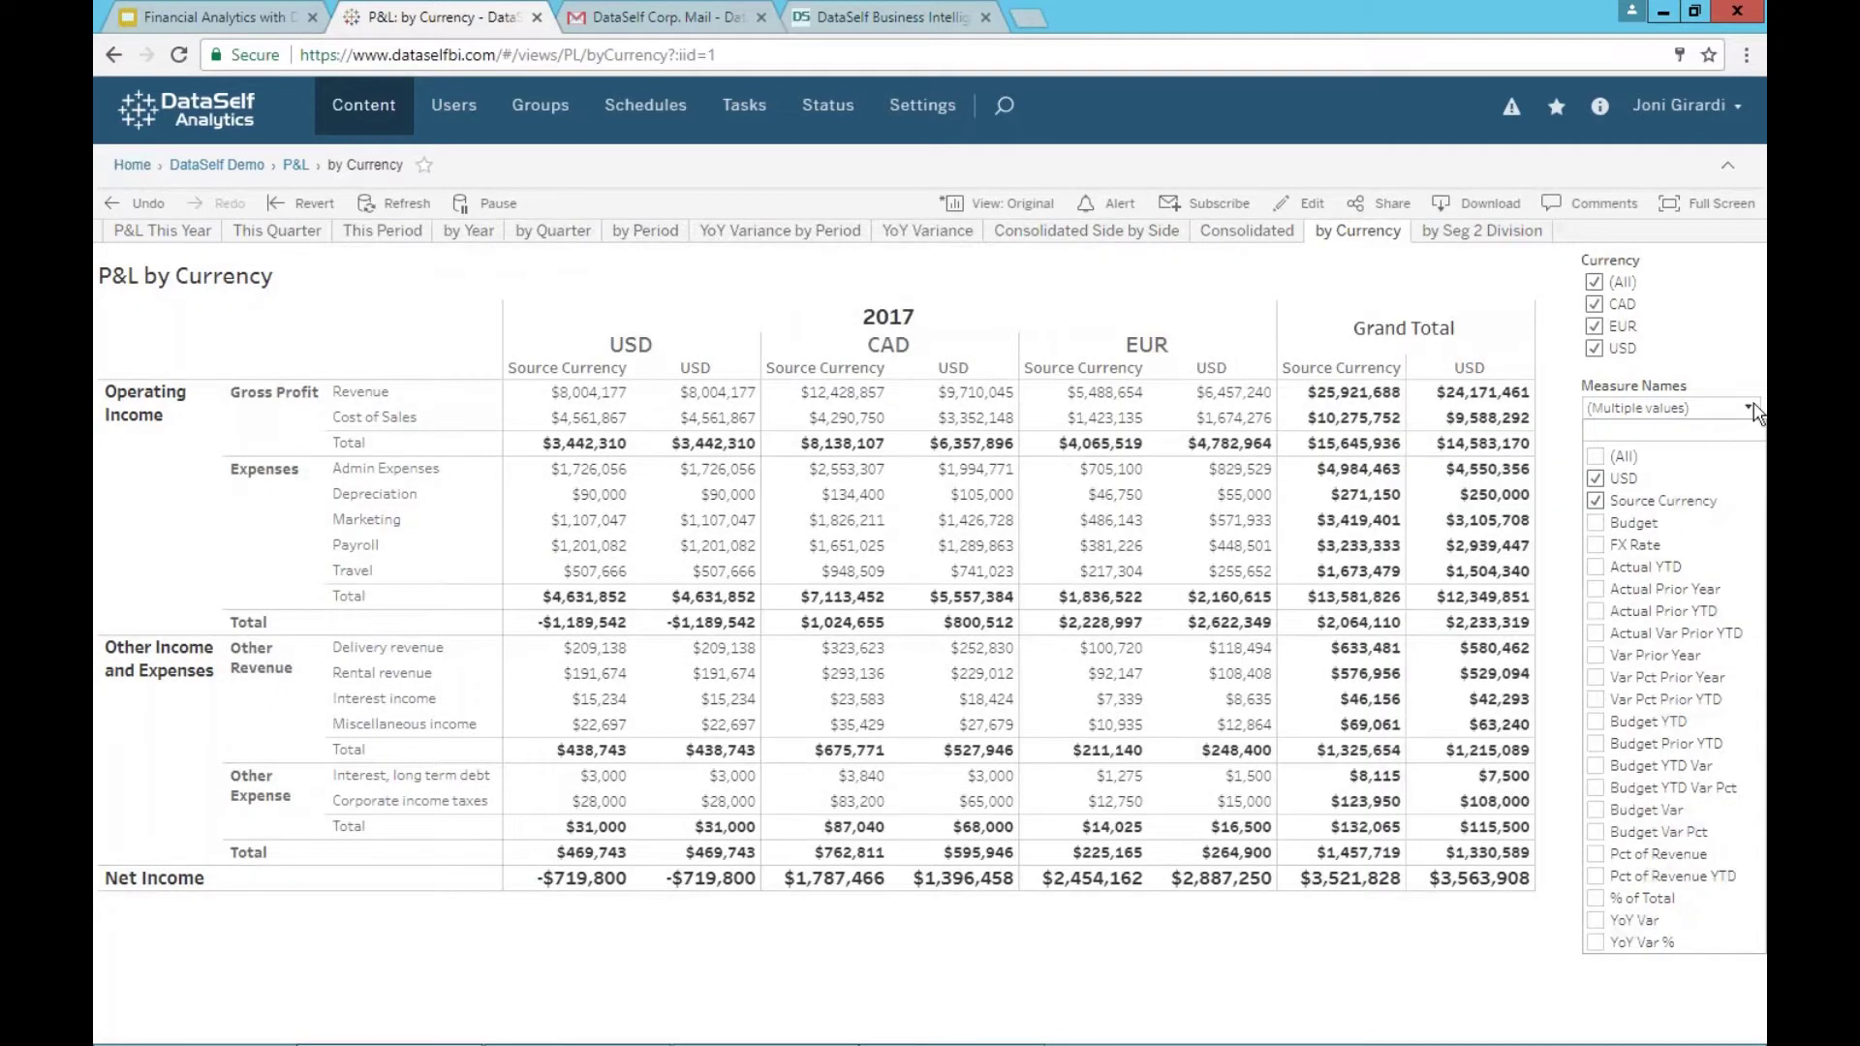
pyautogui.click(1637, 437)
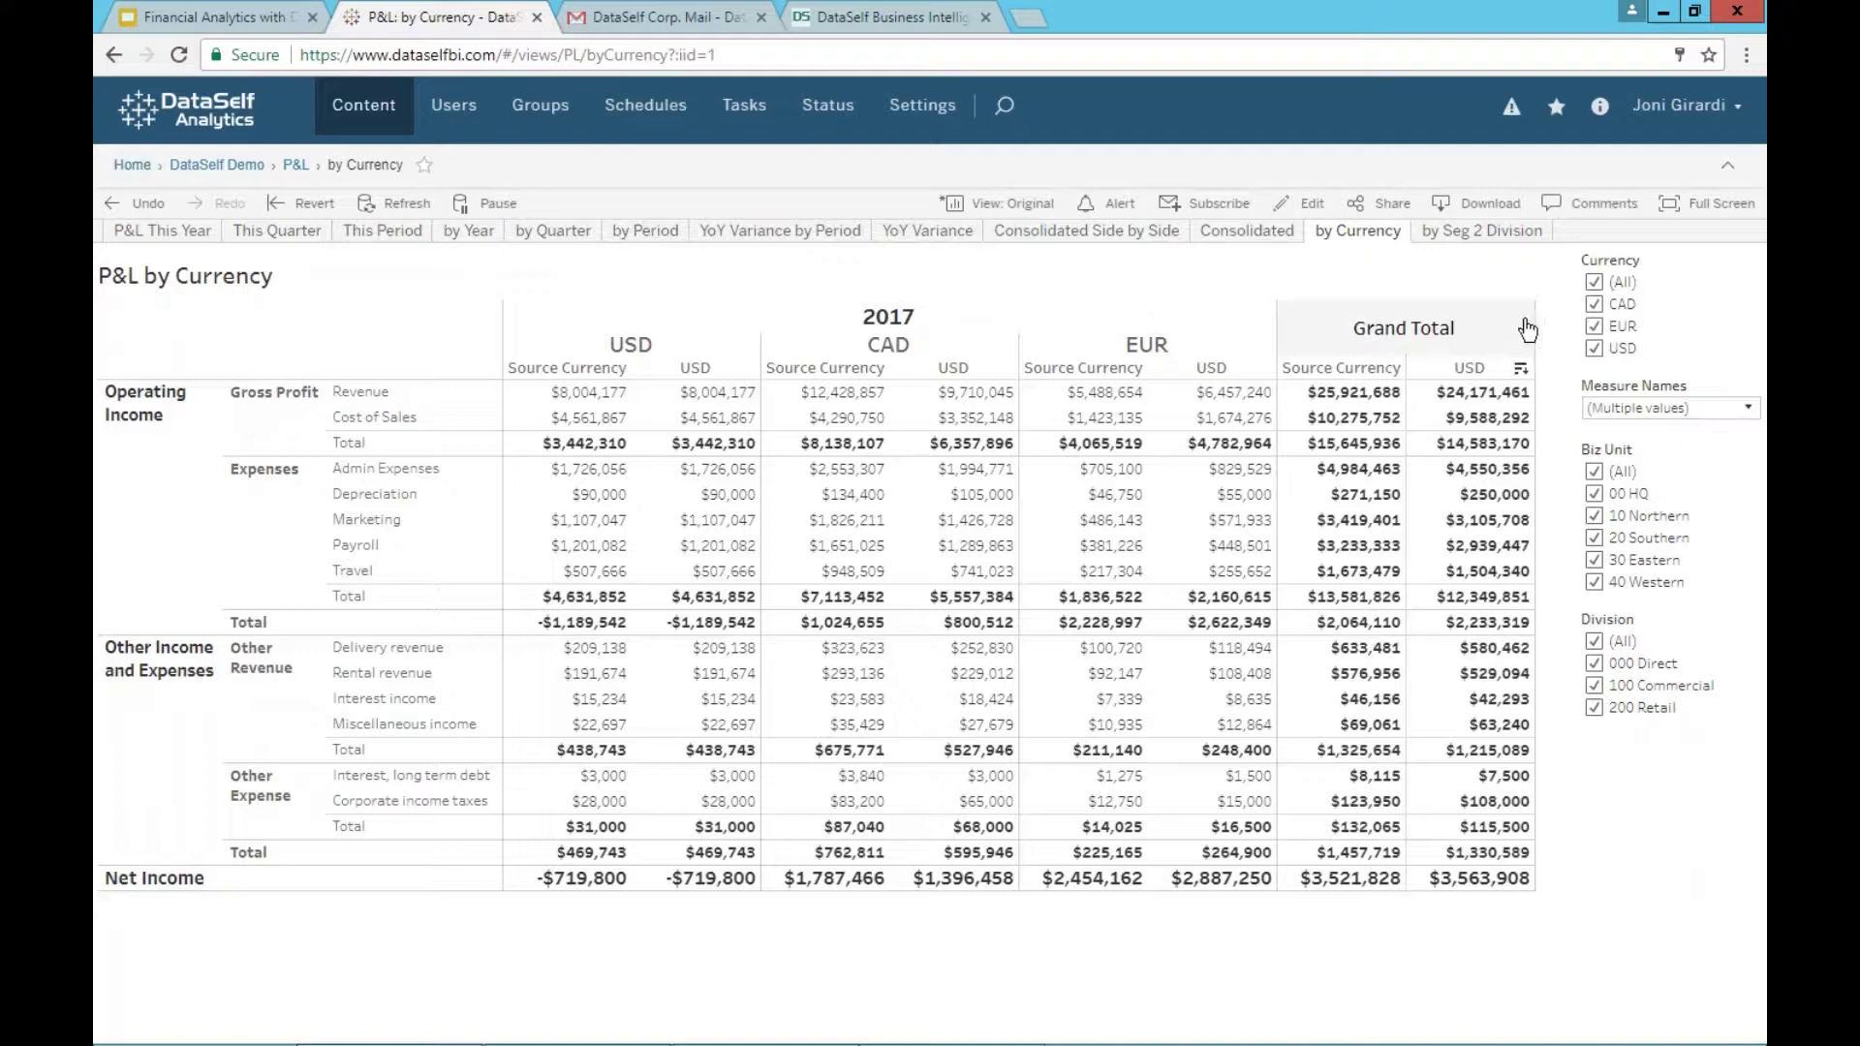
pyautogui.click(1481, 237)
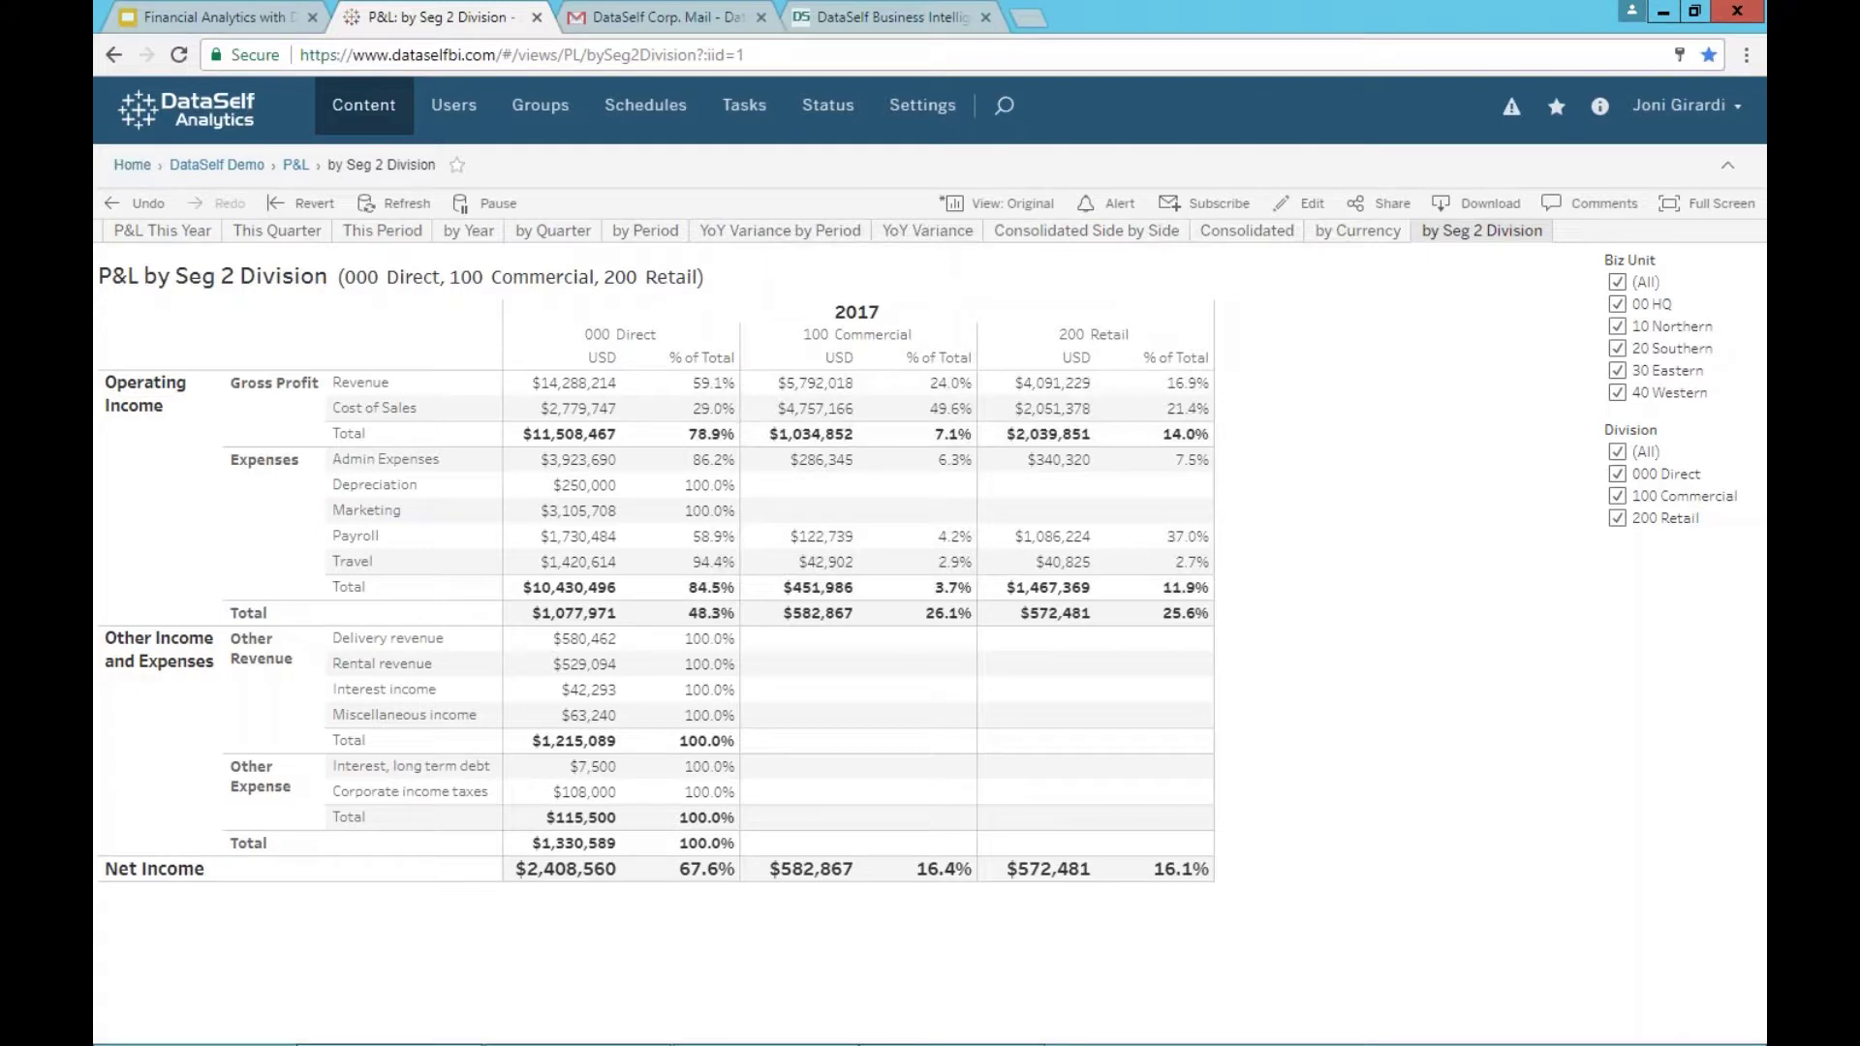
# Bring up the Favorites list of saved views from the top bar star icon.
pyautogui.moveTo(160, 424)
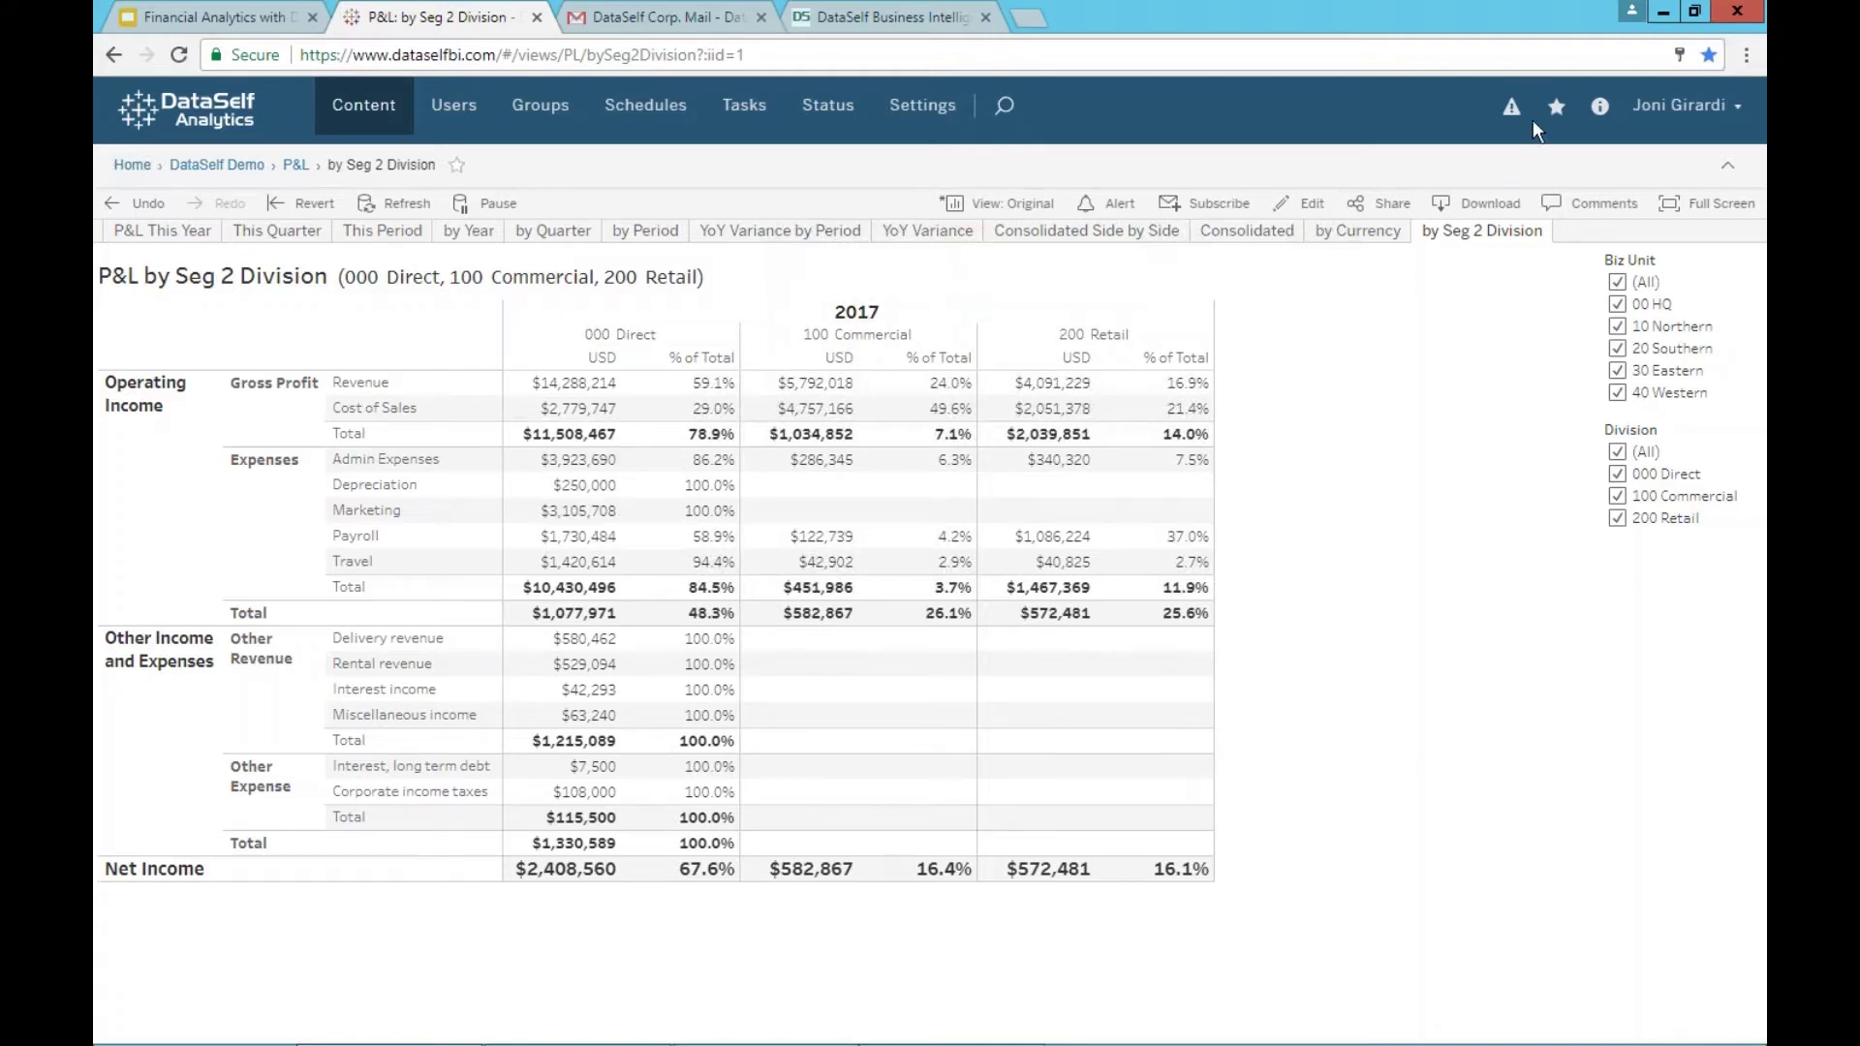
# Open Balance Sheet This Year from Favorites, expanding rows into sub-accounts and 2016/2017 into Q1–Q4 quarters.
pyautogui.click(1556, 106)
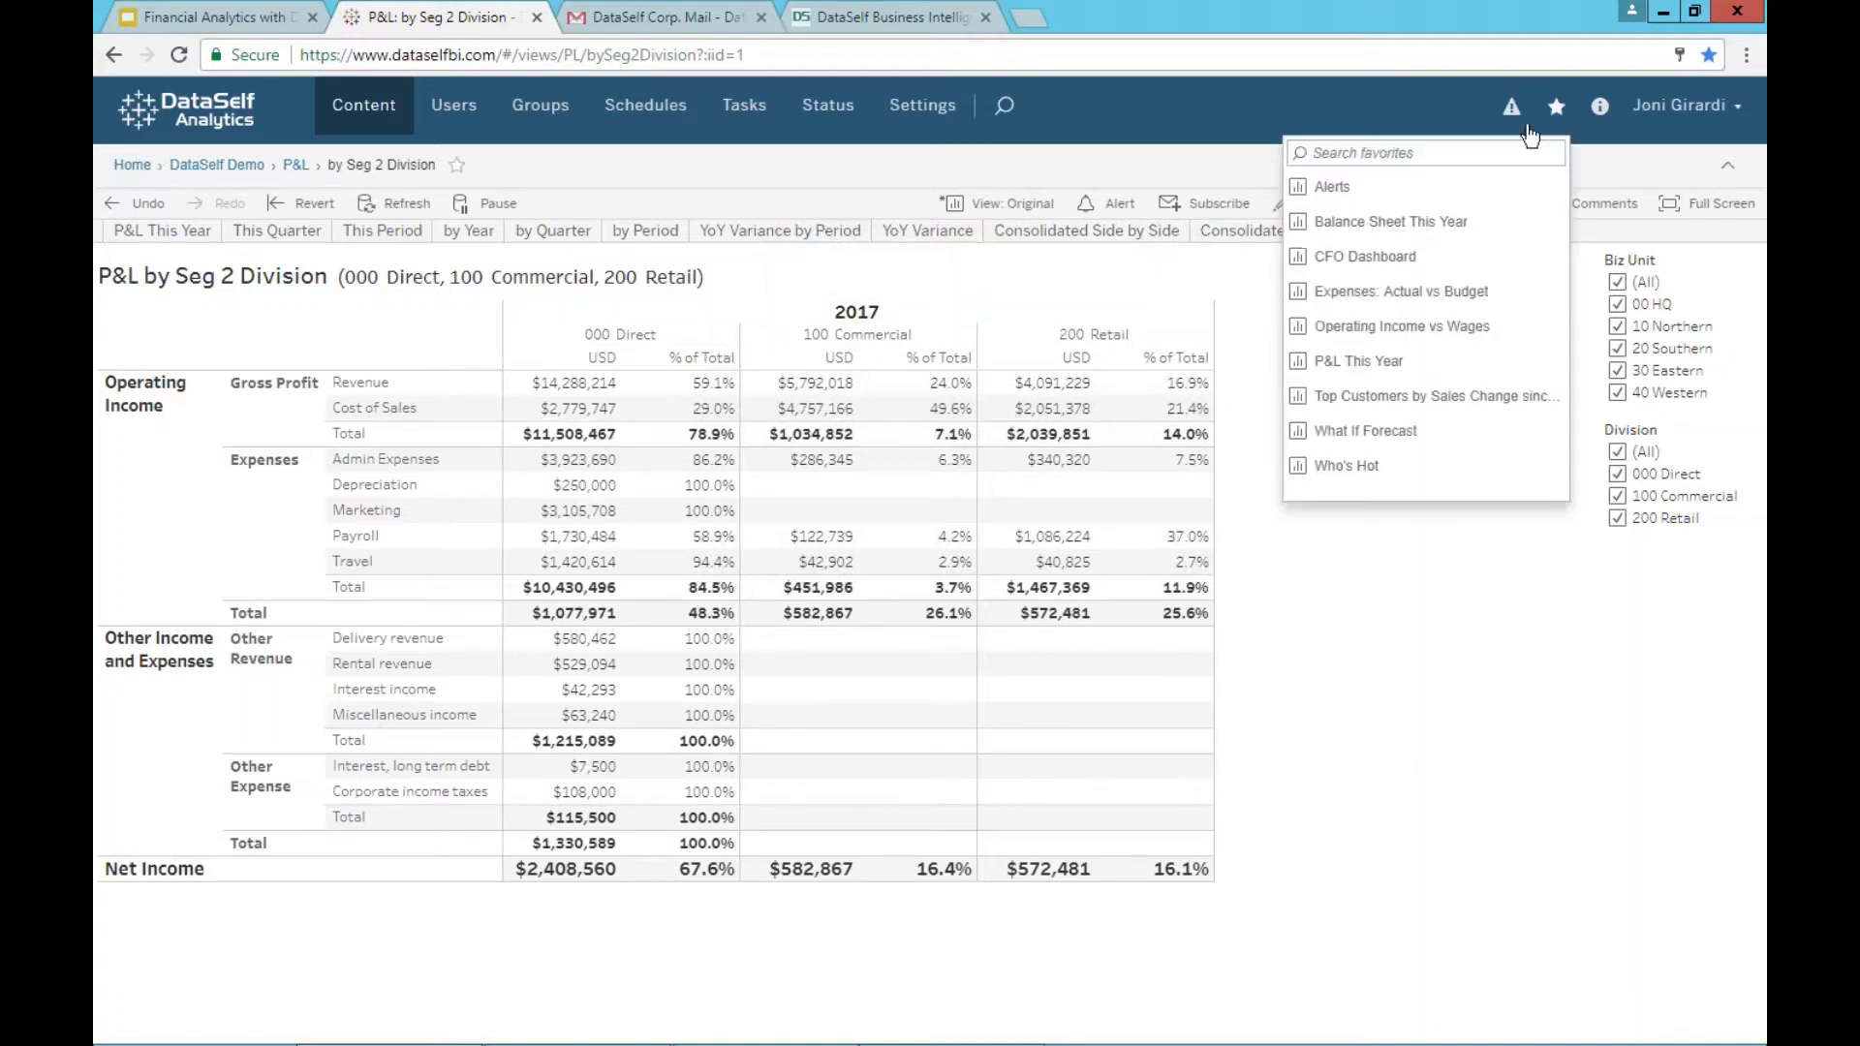
pyautogui.click(1434, 215)
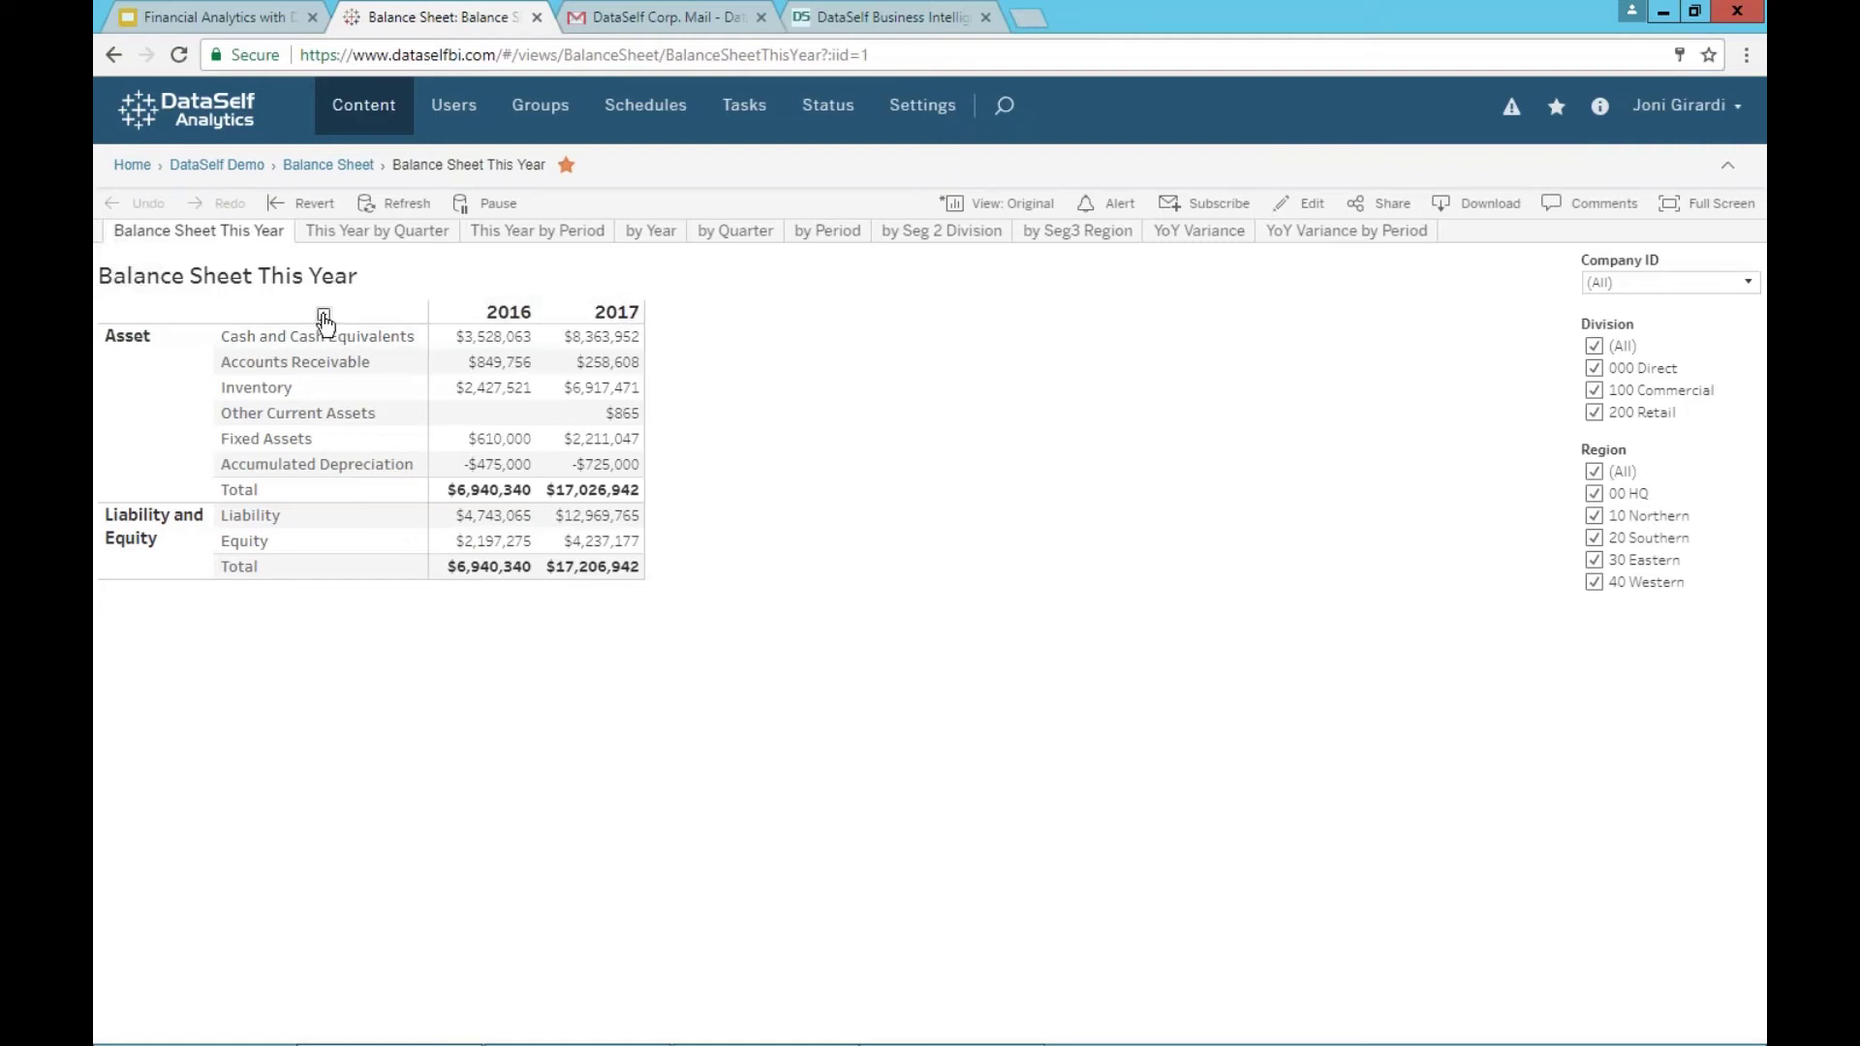
pyautogui.click(323, 314)
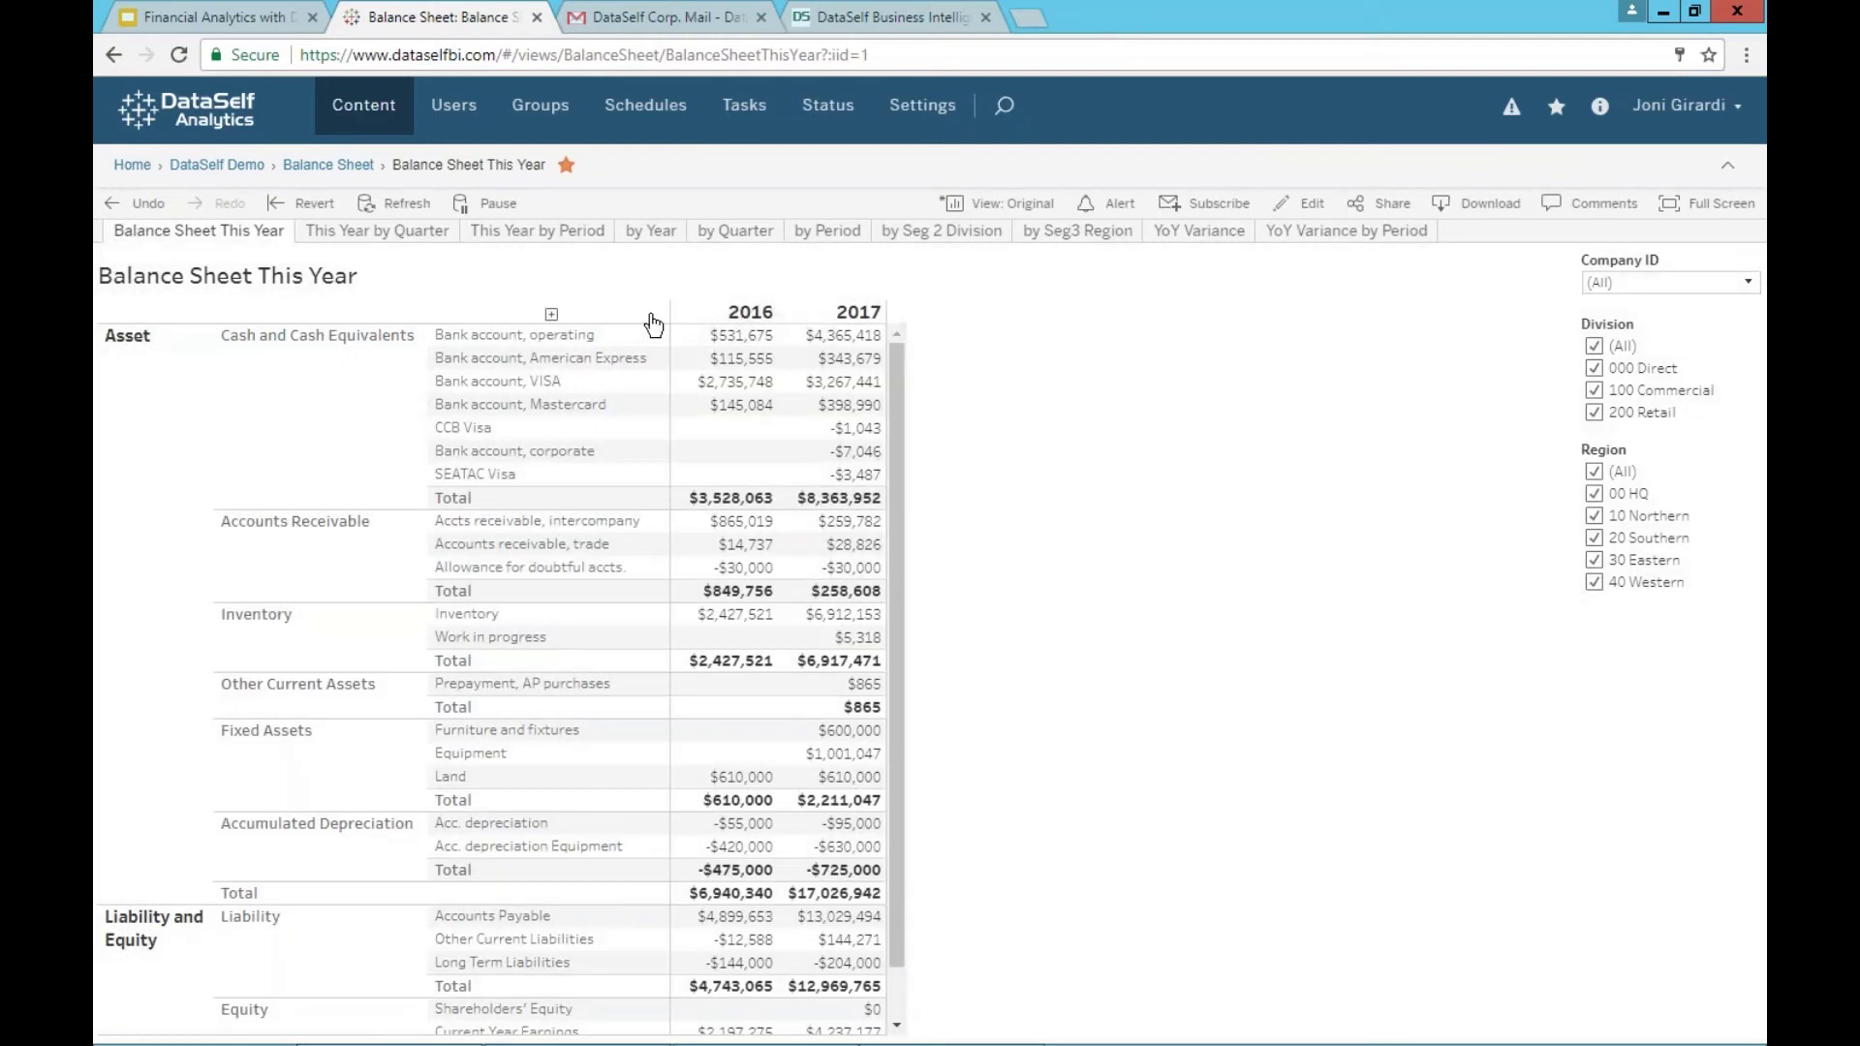
pyautogui.click(660, 313)
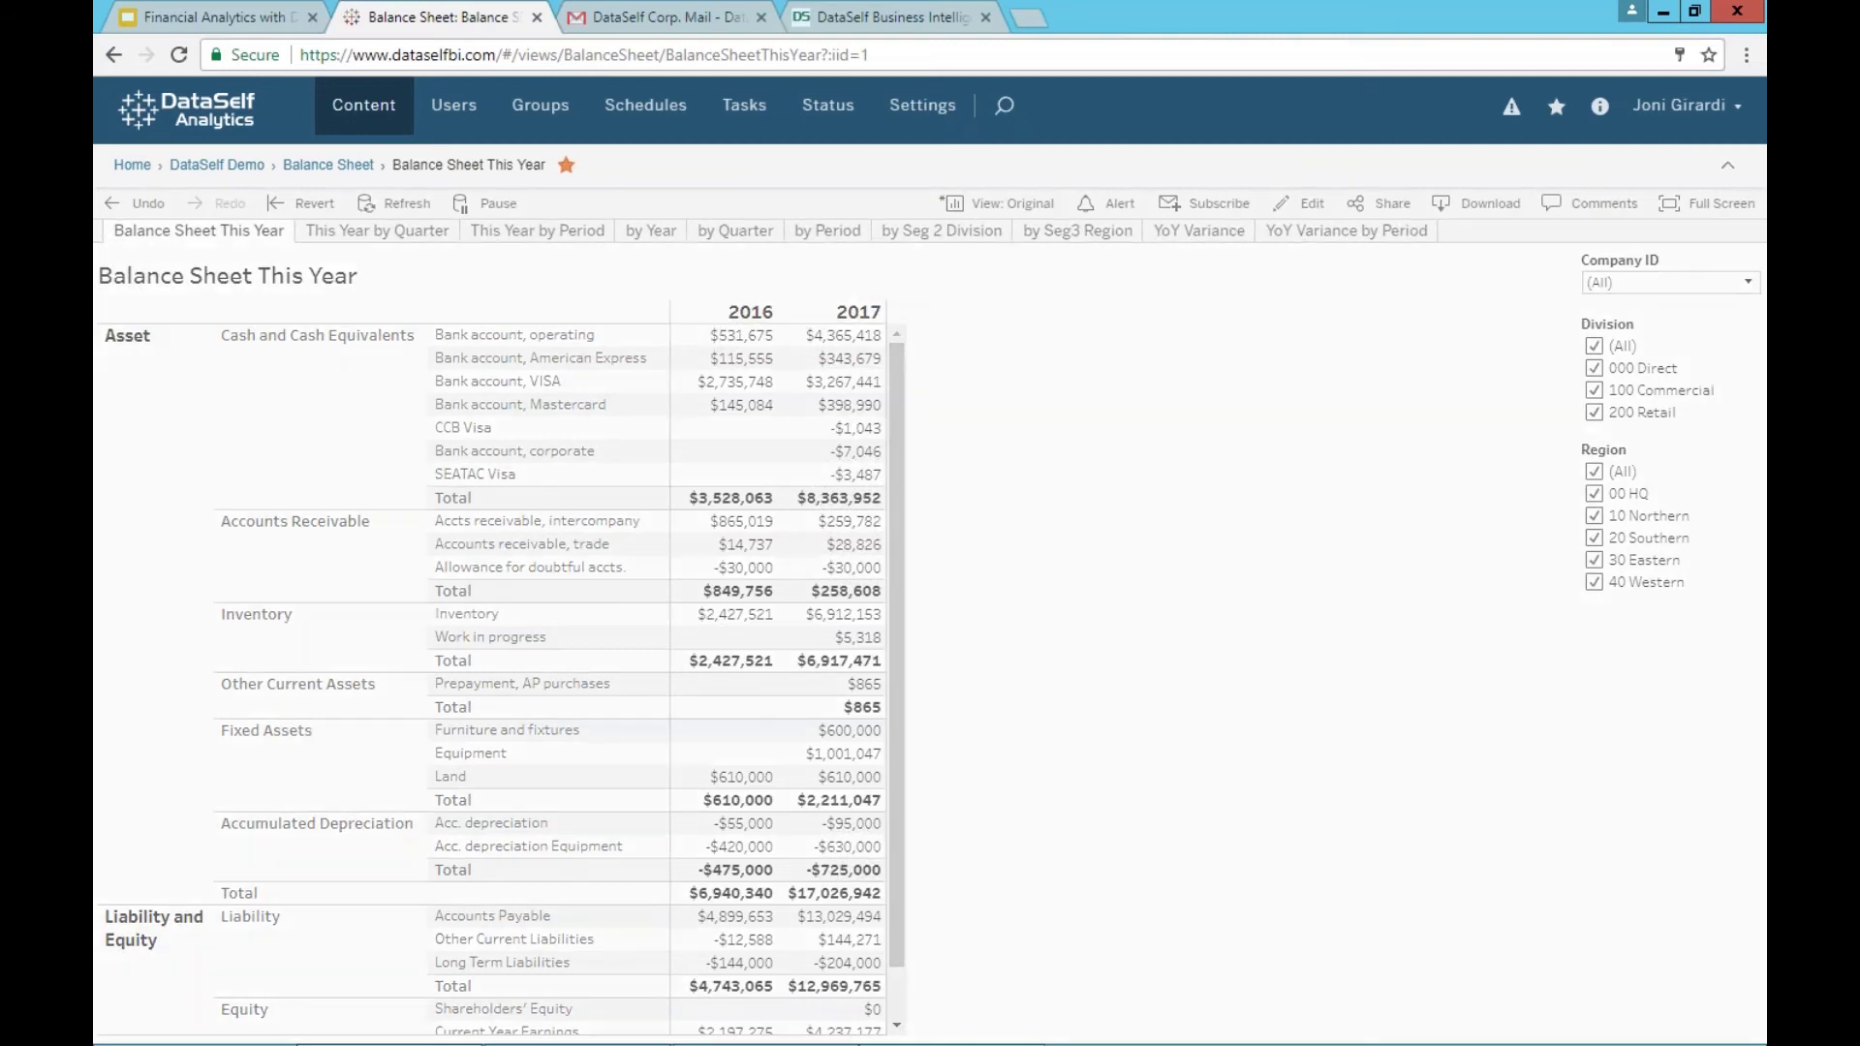